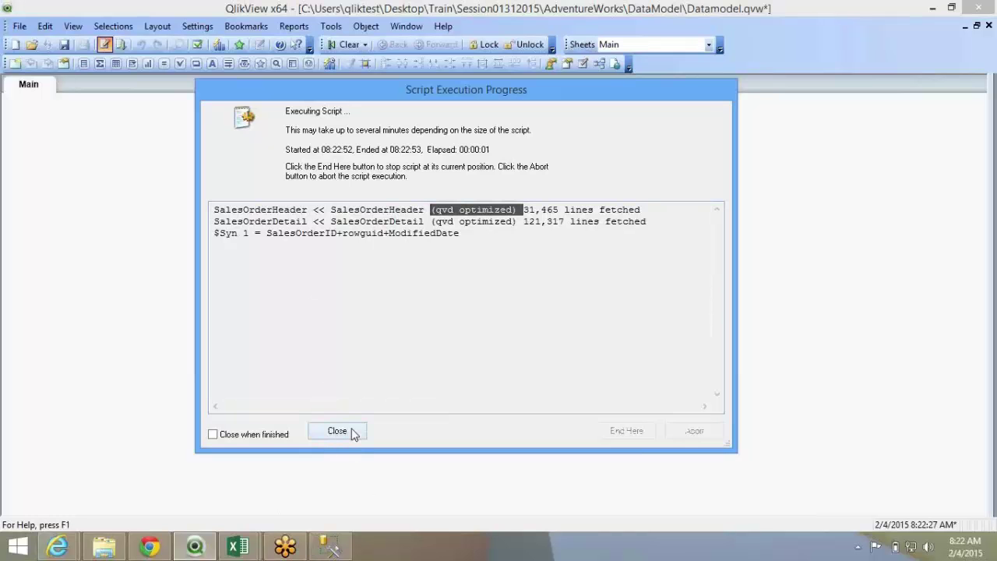
# - Dismiss the script run report and sheet properties, then open the Table Viewer
pyautogui.click(351, 434)
pyautogui.click(503, 445)
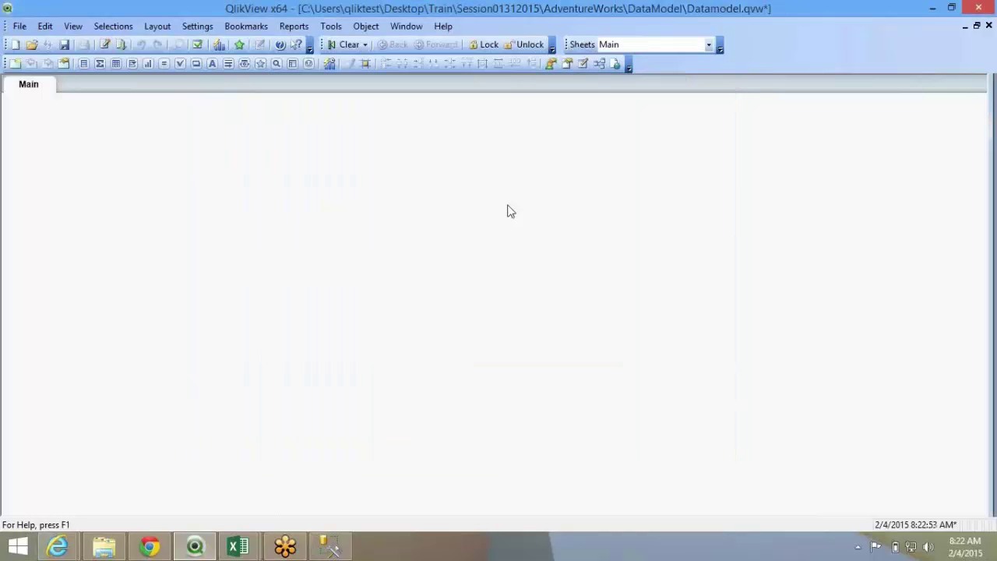
pyautogui.click(599, 66)
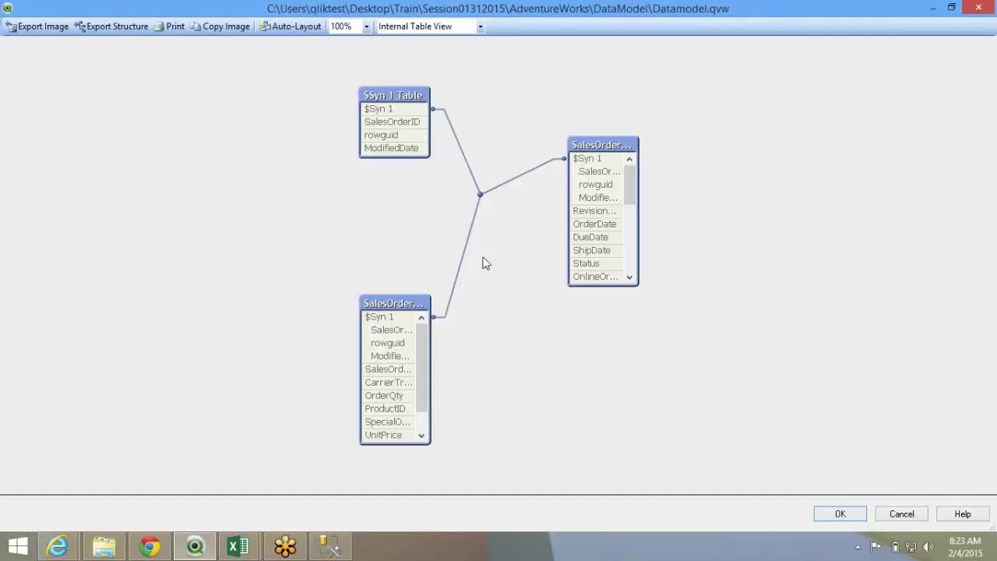
# - Move and resize SalesOrderDetail and SalesOrderHeader so all their field names show
pyautogui.moveTo(417, 303); pyautogui.dragTo(262, 170)
pyautogui.moveTo(356, 296); pyautogui.dragTo(463, 301)
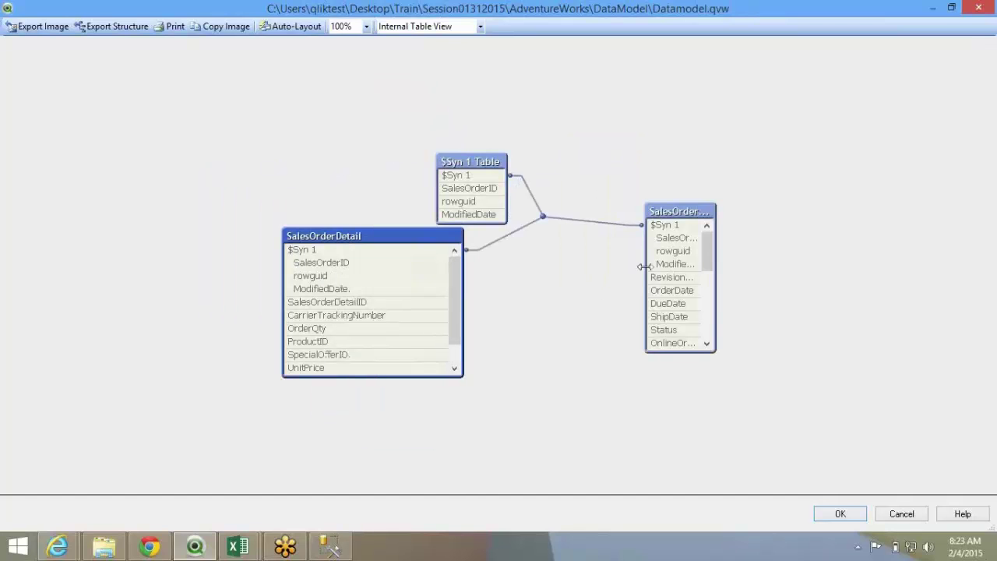
pyautogui.moveTo(715, 285); pyautogui.dragTo(862, 301)
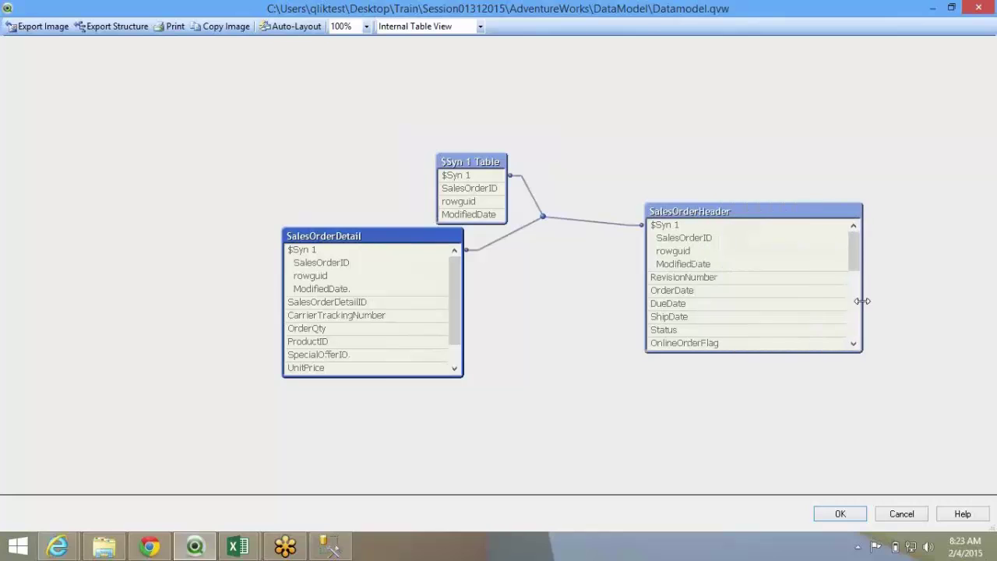
pyautogui.moveTo(383, 378); pyautogui.dragTo(382, 403)
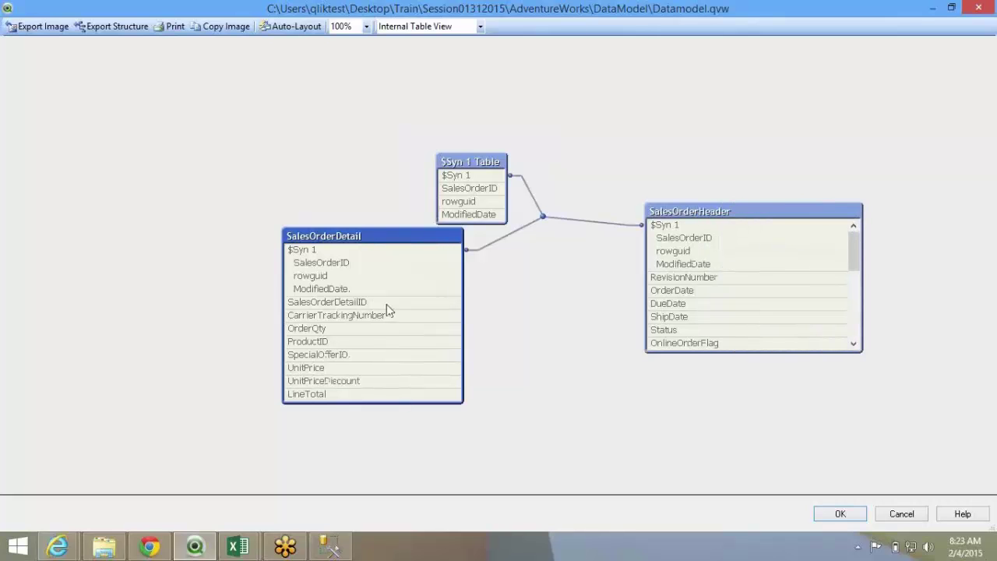
pyautogui.moveTo(743, 352); pyautogui.dragTo(743, 486)
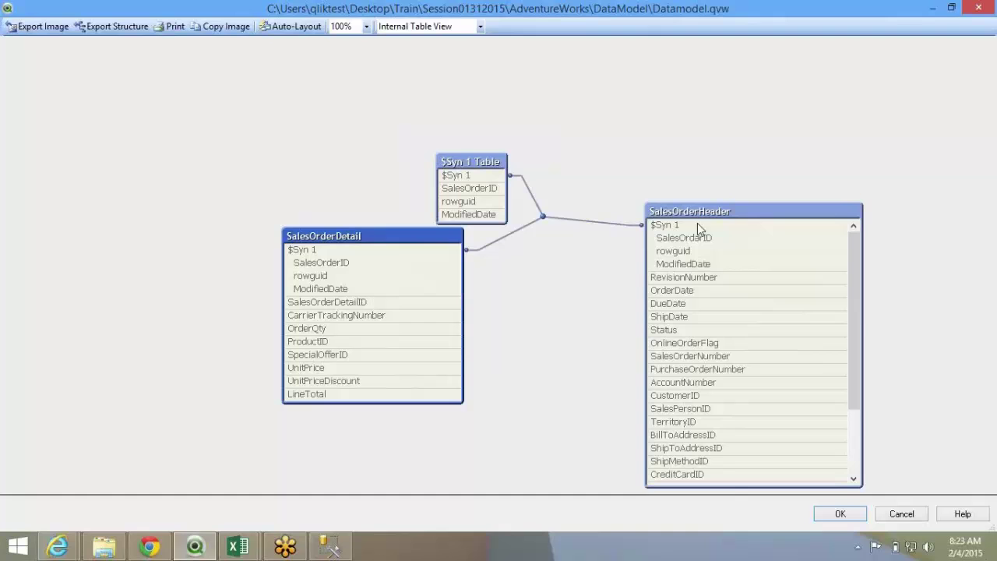
pyautogui.moveTo(690, 217); pyautogui.dragTo(695, 179)
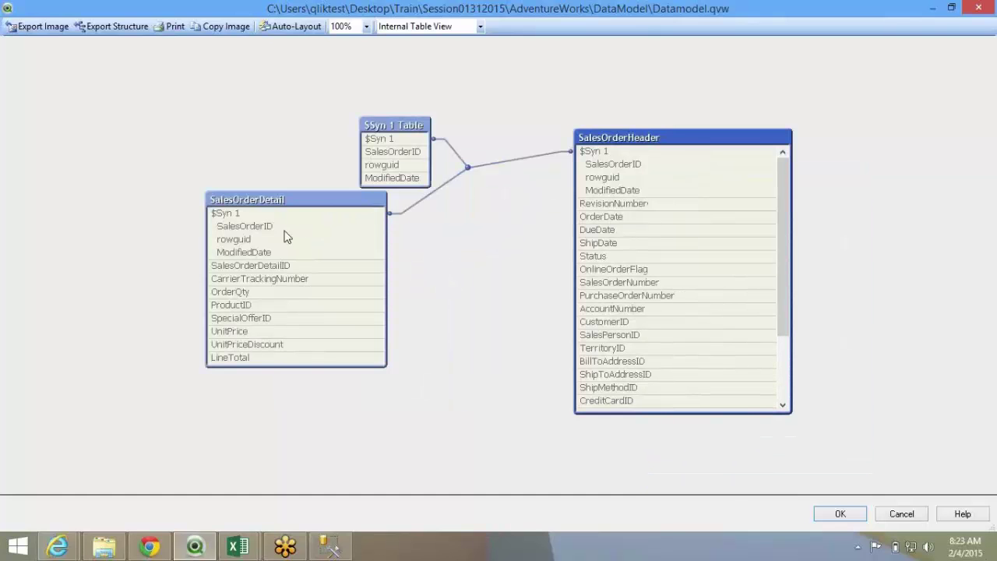
pyautogui.click(252, 254)
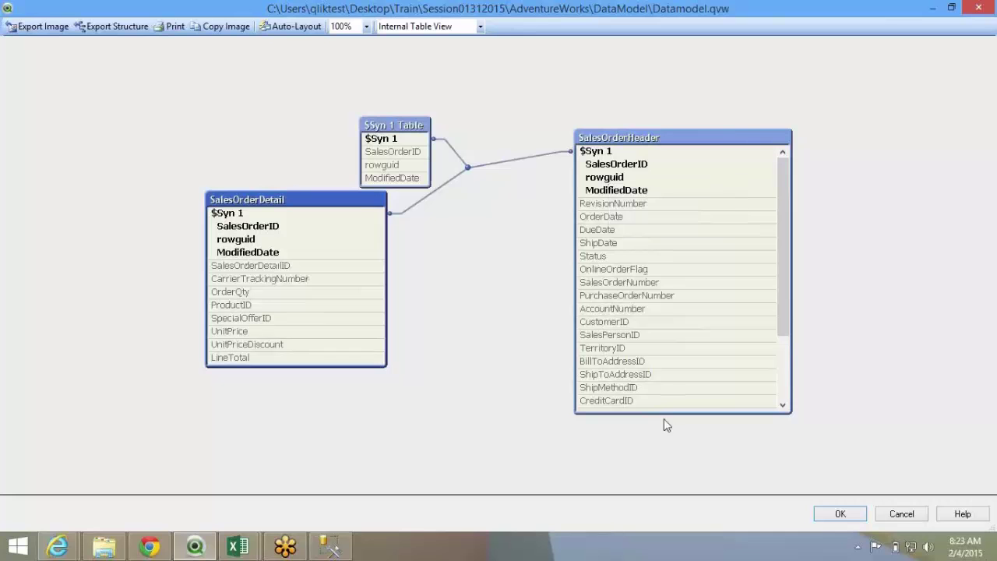
pyautogui.moveTo(662, 413); pyautogui.dragTo(658, 521)
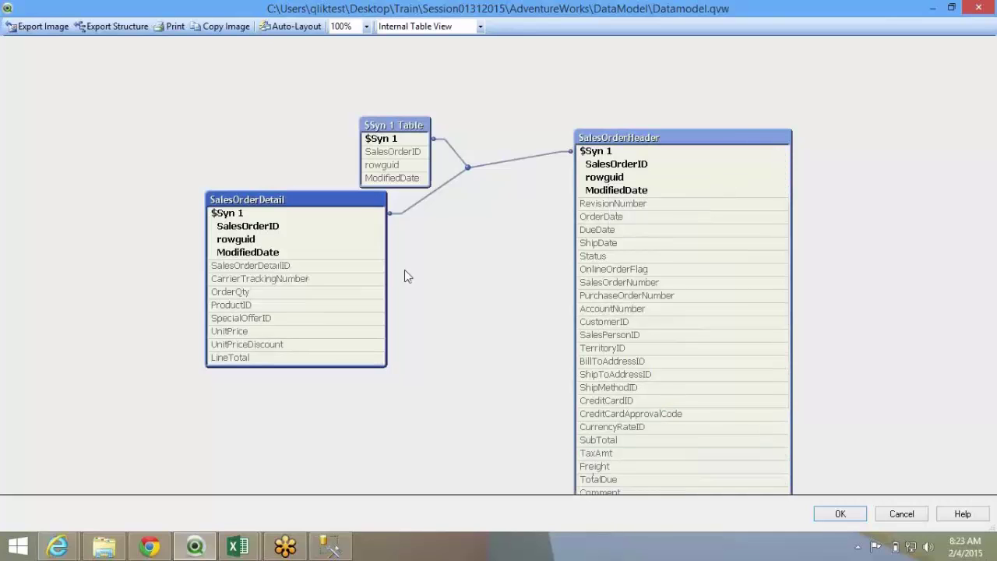
# - Place the $Syn 1 Table between the two sales tables and check its SalesOrderID, rowguid and ModifiedDate key details
pyautogui.moveTo(300, 205); pyautogui.dragTo(260, 139)
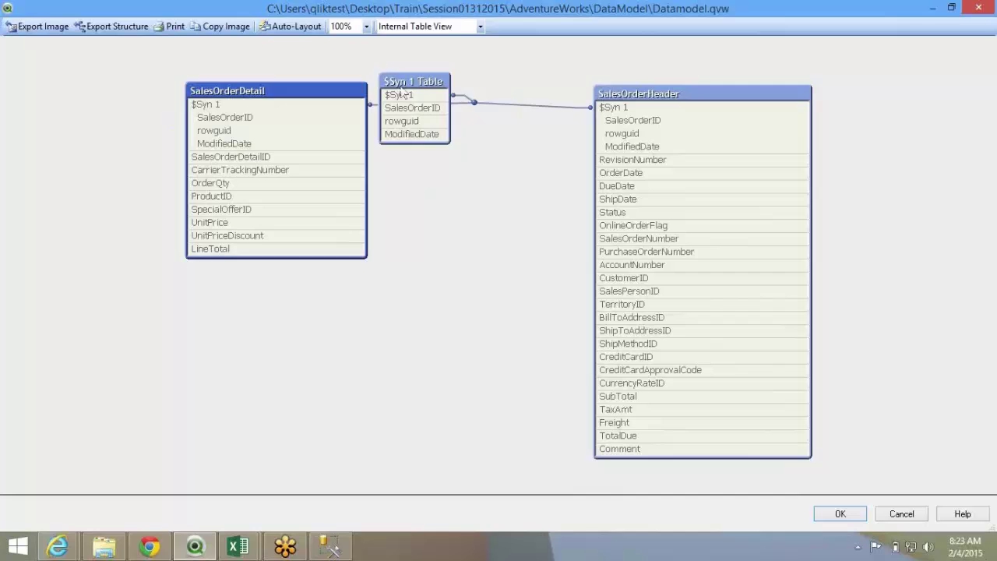
pyautogui.moveTo(399, 92); pyautogui.dragTo(420, 166)
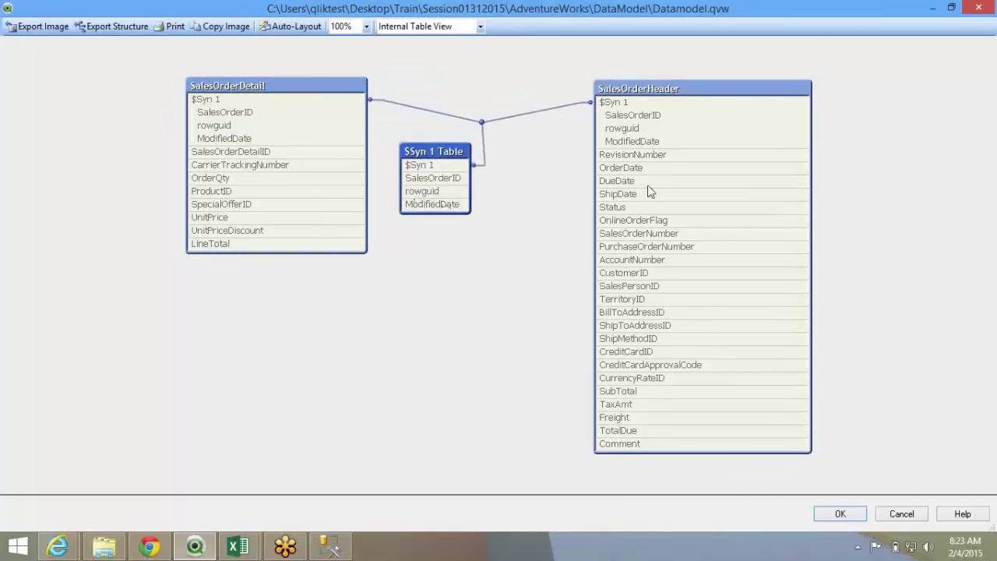
pyautogui.moveTo(637, 132)
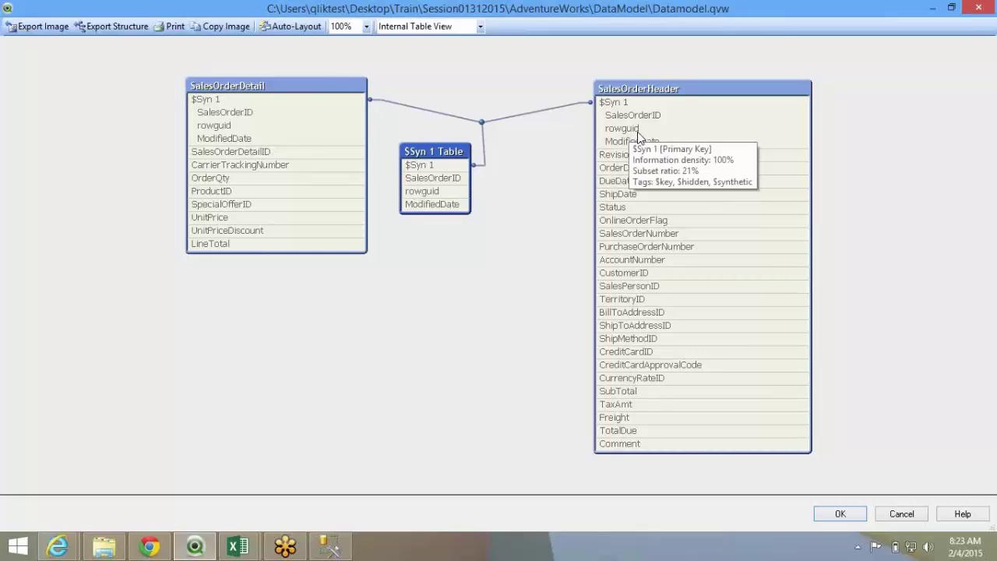
pyautogui.moveTo(442, 195)
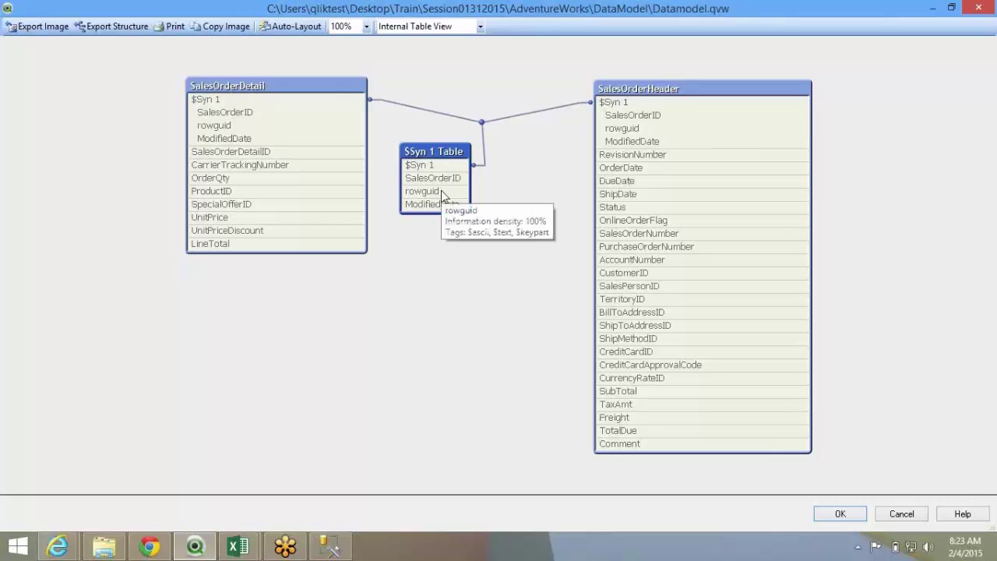
pyautogui.moveTo(257, 126)
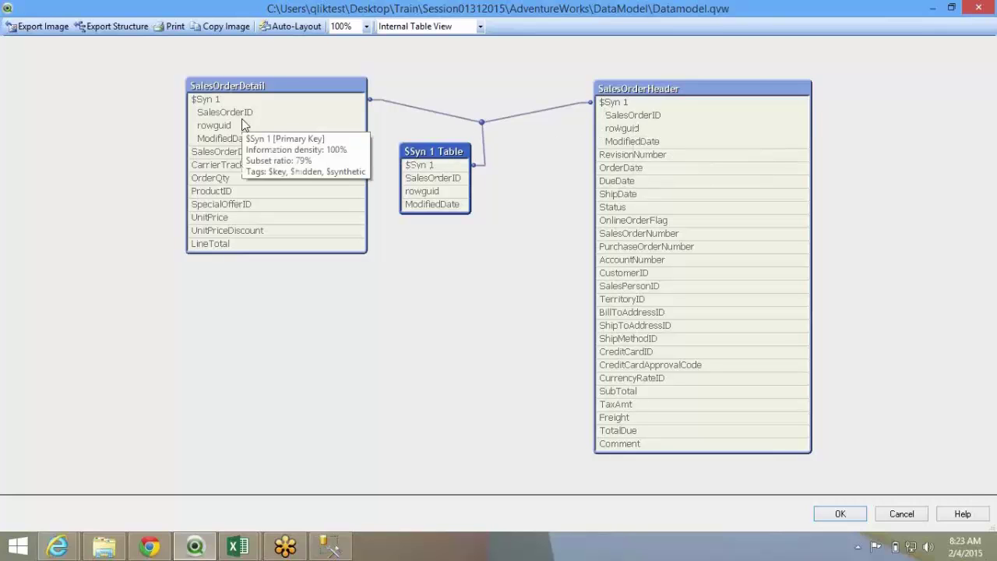
pyautogui.moveTo(656, 109)
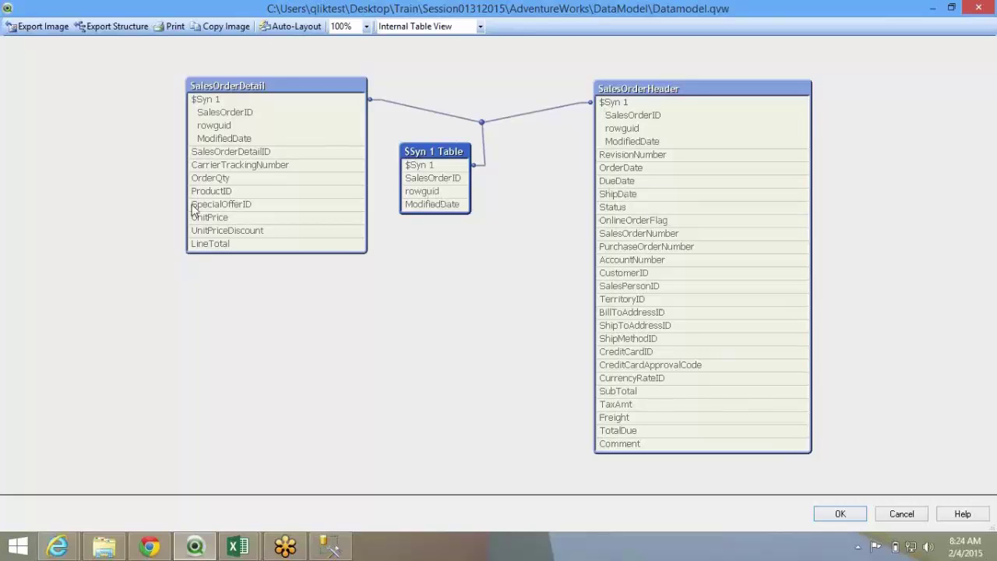
# - Select SalesOrderDetail to bold its shared SalesOrderID, rowguid and ModifiedDate key fields
pyautogui.click(221, 117)
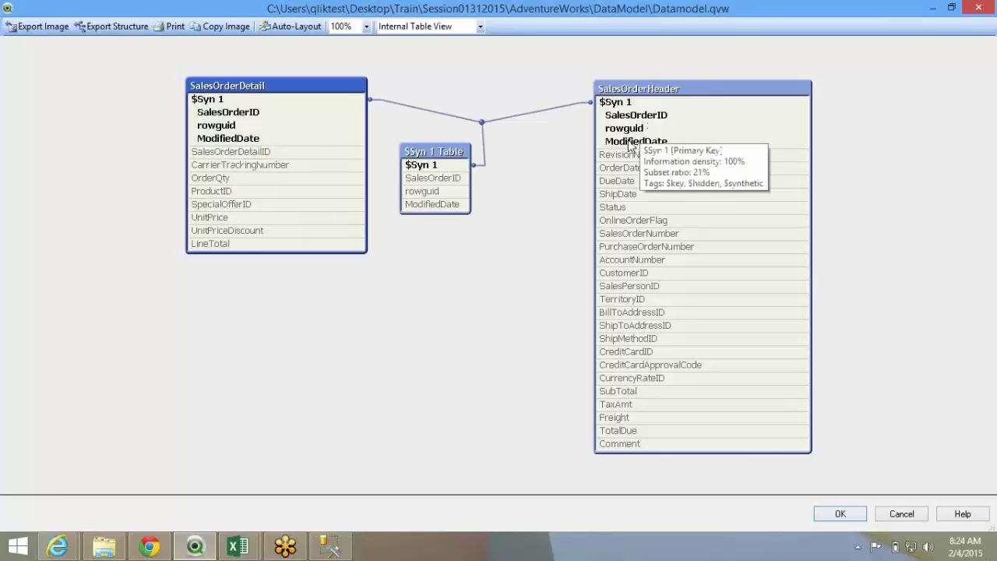
# - Close the Table Viewer and scroll the script down to the SalesOrderDetail LOAD block
pyautogui.click(830, 514)
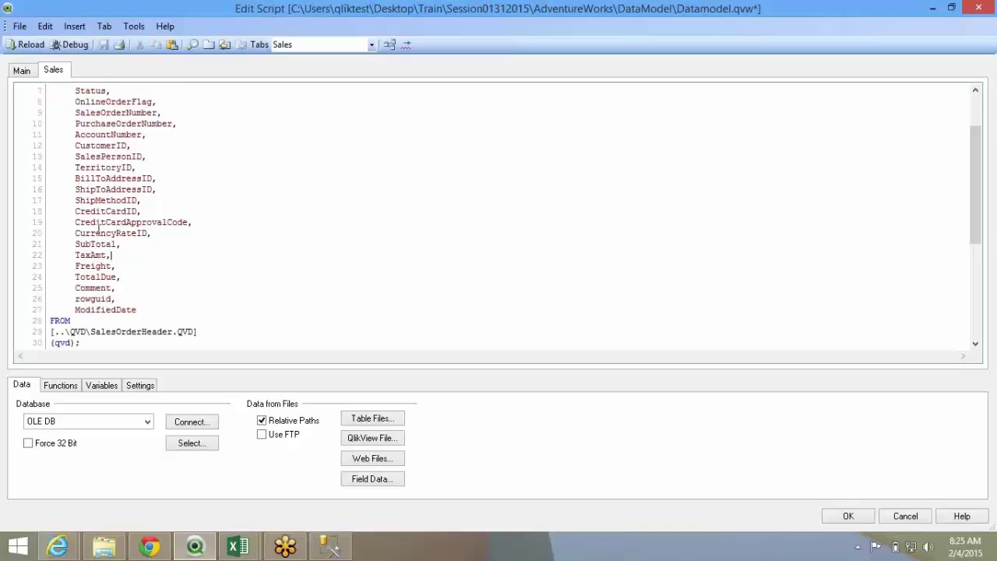
pyautogui.scroll(-7, 99, 228)
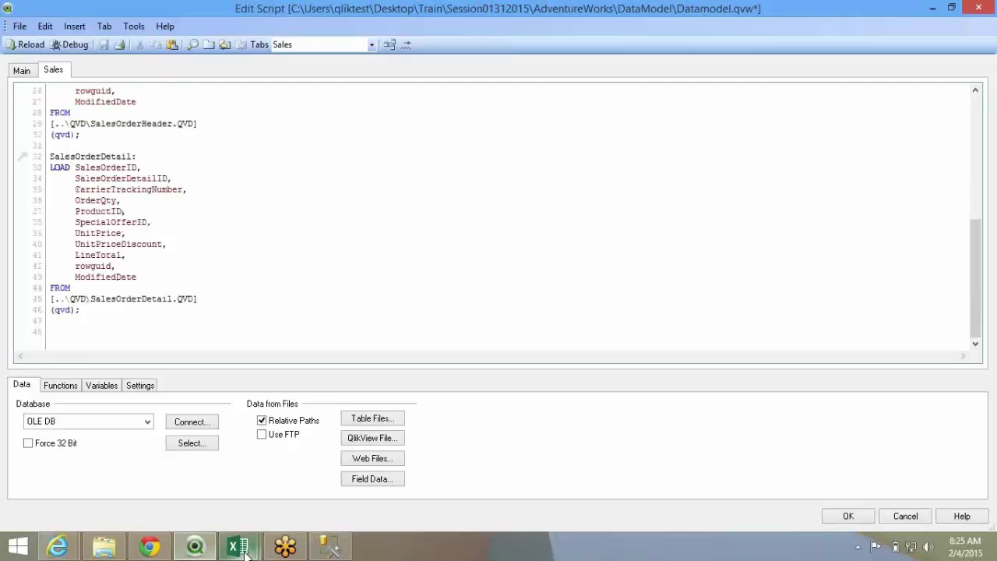
# - Add a new sheet named 'Synthetic Key' to the Discussion workbook
pyautogui.moveTo(238, 546)
pyautogui.click(310, 477)
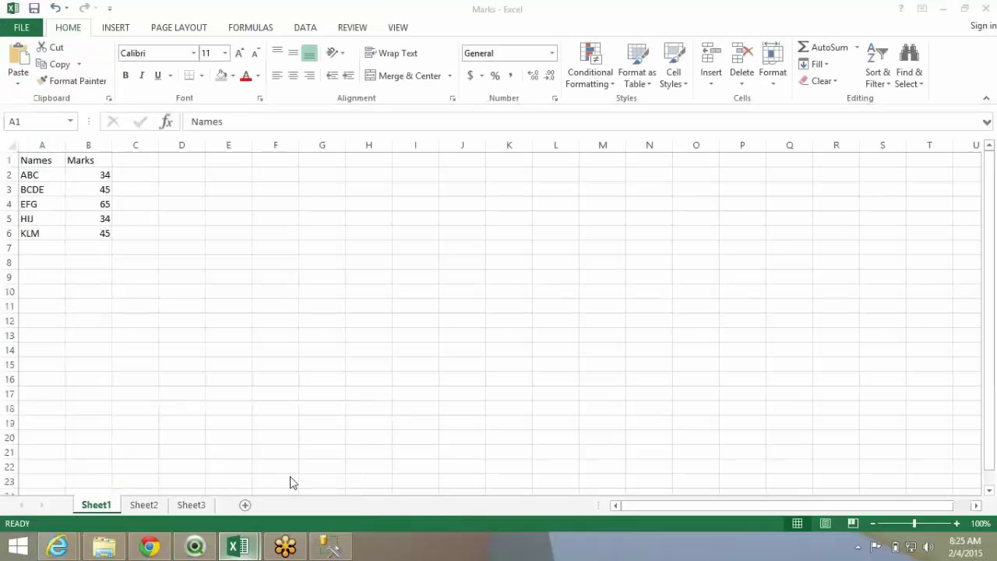
pyautogui.click(154, 520)
pyautogui.click(350, 505)
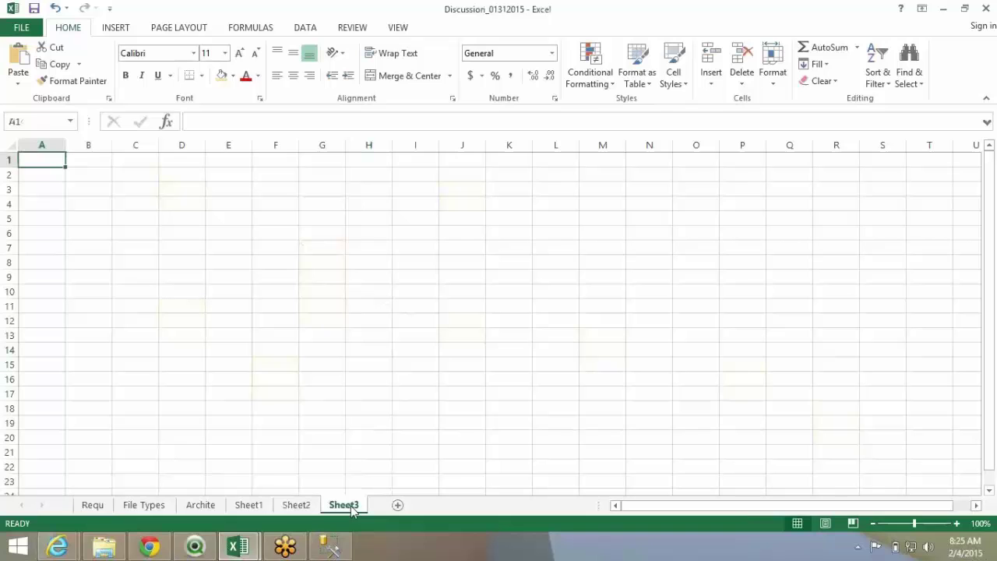
pyautogui.doubleClick(346, 505)
pyautogui.write('Sy')
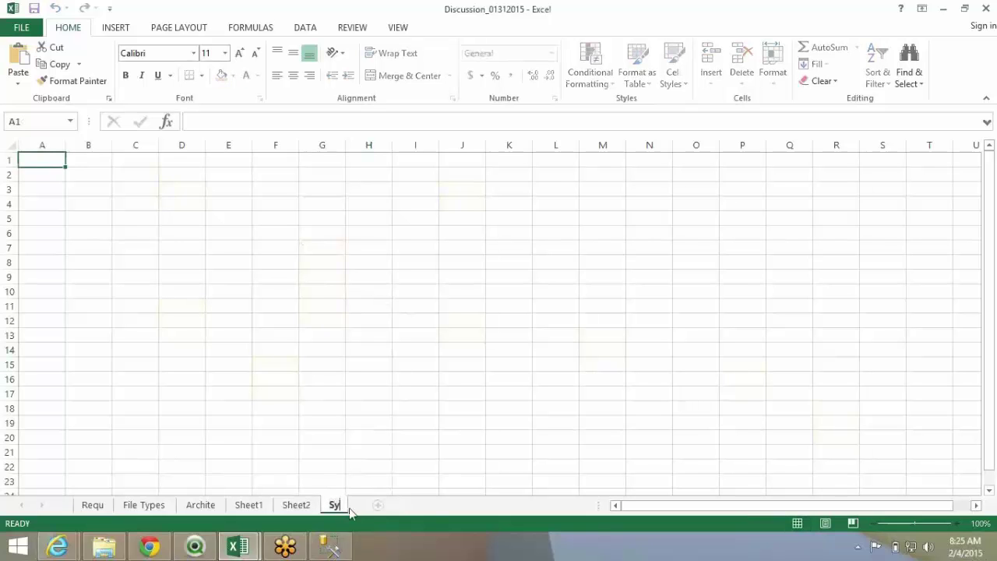
pyautogui.write('nthtic Key')
pyautogui.press('Return')
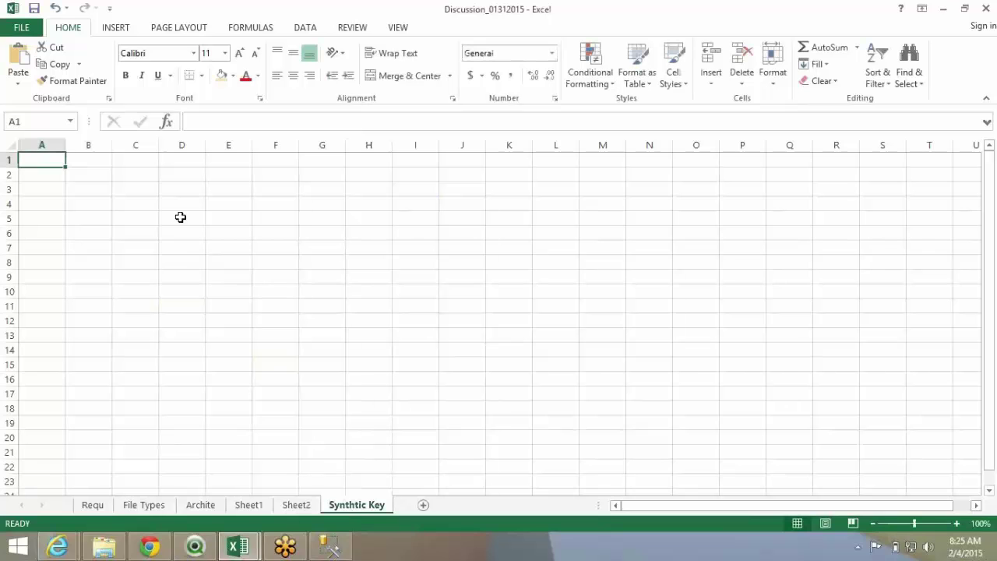
# - Enter the note 'Dropp the Unwanted Field' in cell D5
pyautogui.click(182, 218)
pyautogui.hotkey('alt', 'Tab')
pyautogui.hotkey('alt', 'Tab')
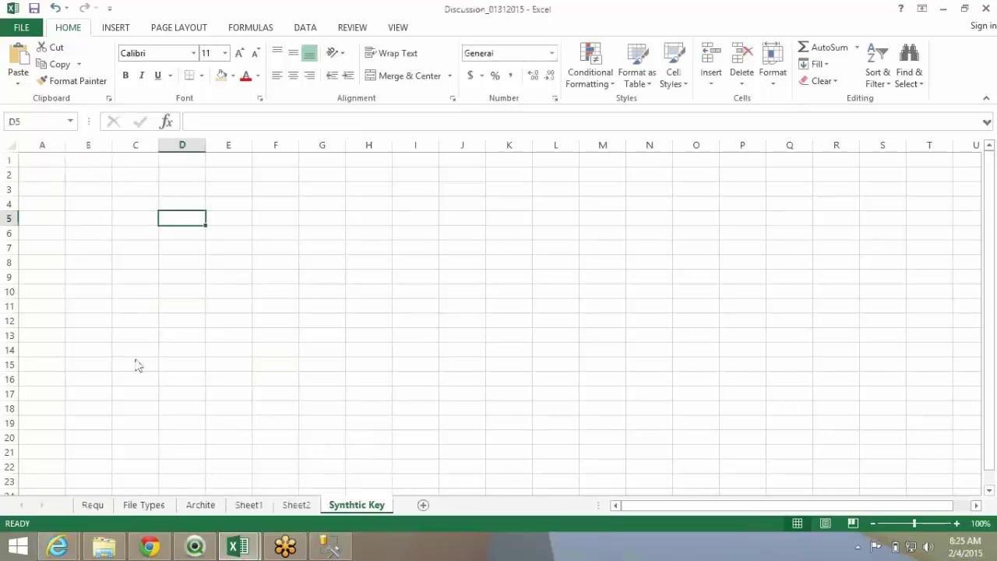
pyautogui.hotkey('alt', 'Tab')
pyautogui.hotkey('alt', 'Tab')
pyautogui.scroll(5, 182, 229)
pyautogui.scroll(-5, 183, 229)
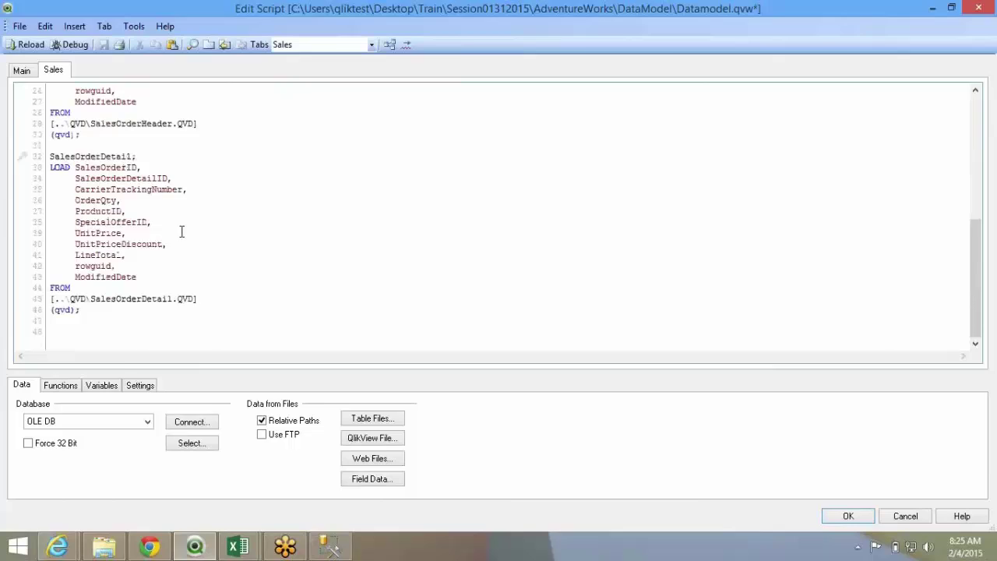
pyautogui.hotkey('alt', 'Tab')
pyautogui.write('Chage')
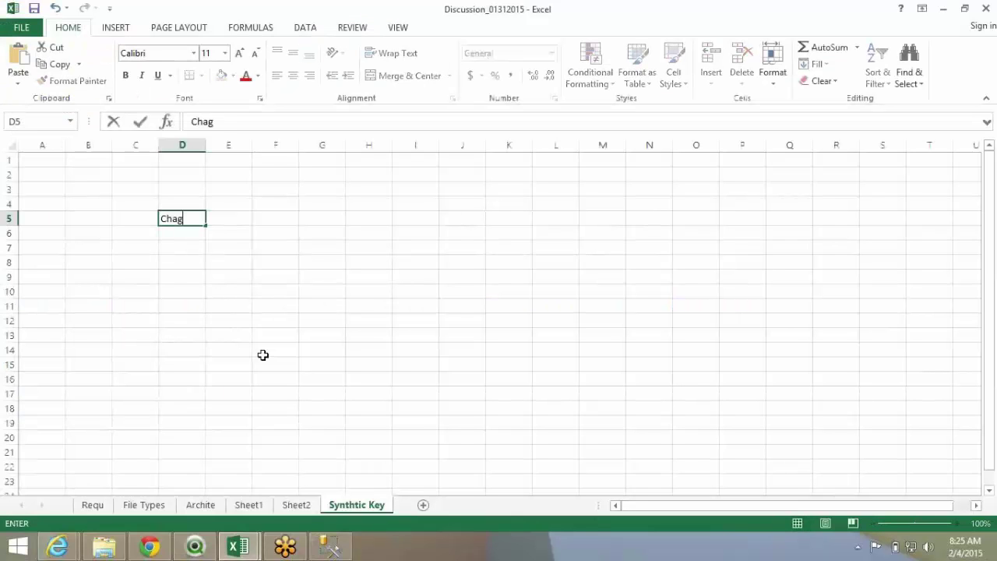
pyautogui.press('BackSpace')
pyautogui.press('BackSpace')
pyautogui.press('BackSpace')
pyautogui.press('BackSpace')
pyautogui.press('BackSpace')
pyautogui.write('D')
pyautogui.press('BackSpace')
pyautogui.write('Dropp the ')
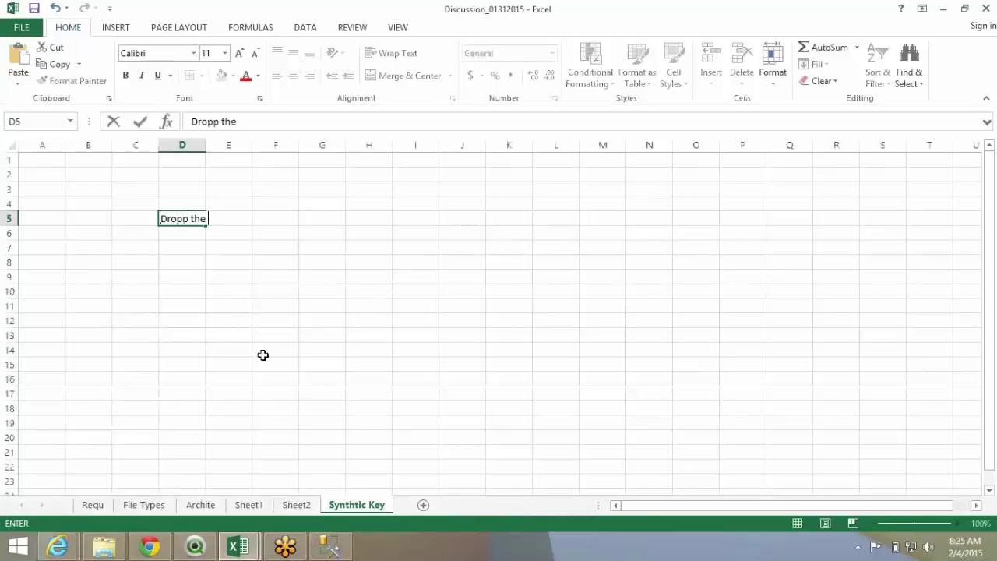
pyautogui.write('Unwanted Field')
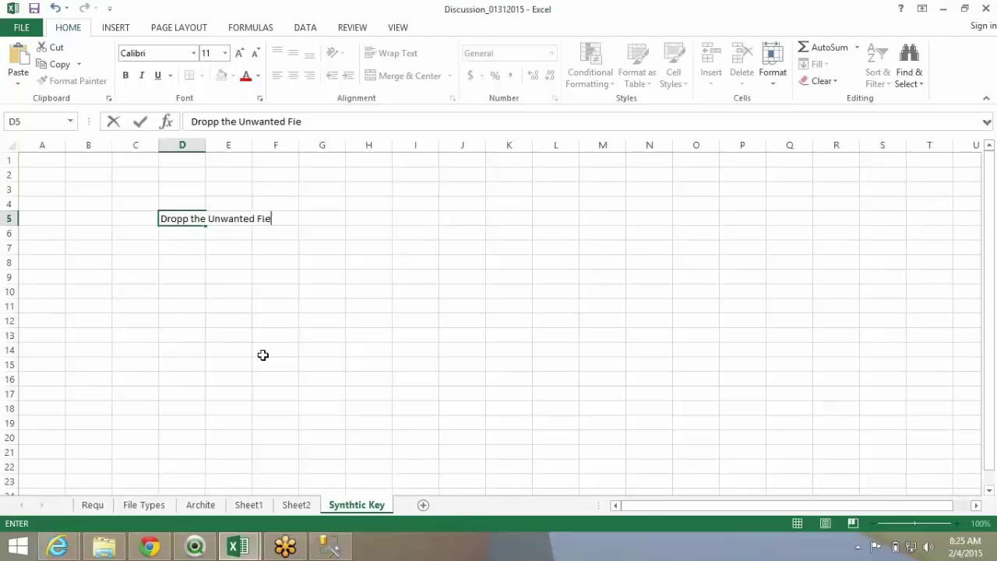
pyautogui.hotkey('ctrl', 'Return')
pyautogui.press('Return')
# - Comment out rowguid and ModifiedDate in the SalesOrderDetail LOAD, drop the comma after LineTotal, and save
pyautogui.hotkey('alt', 'Tab')
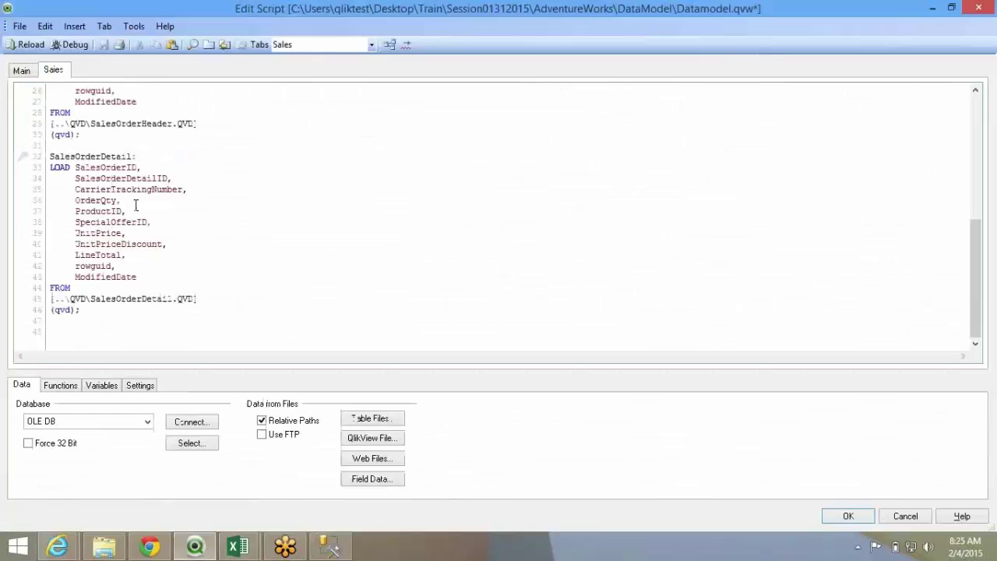
pyautogui.moveTo(138, 277); pyautogui.dragTo(75, 266)
pyautogui.rightClick(88, 267)
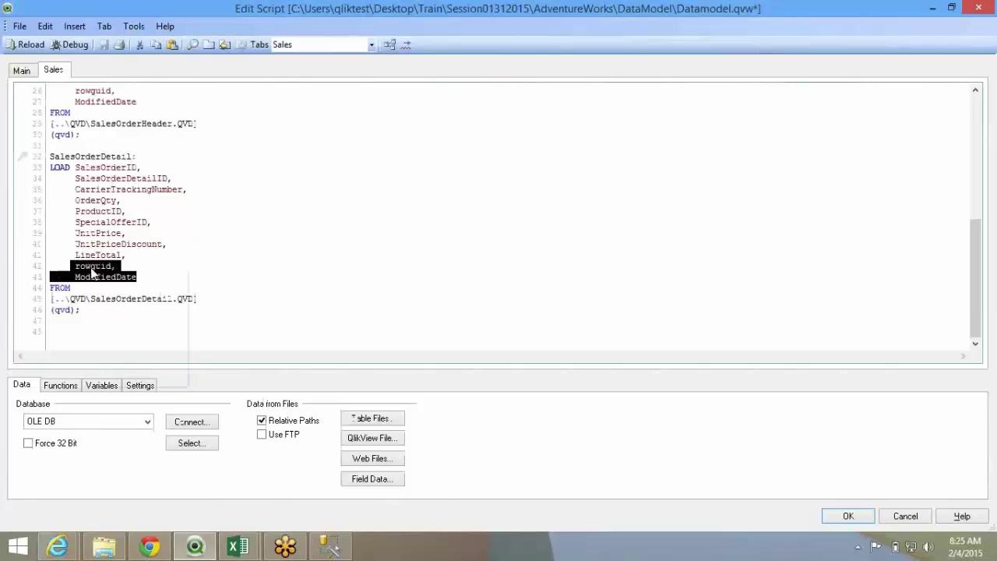
pyautogui.click(140, 343)
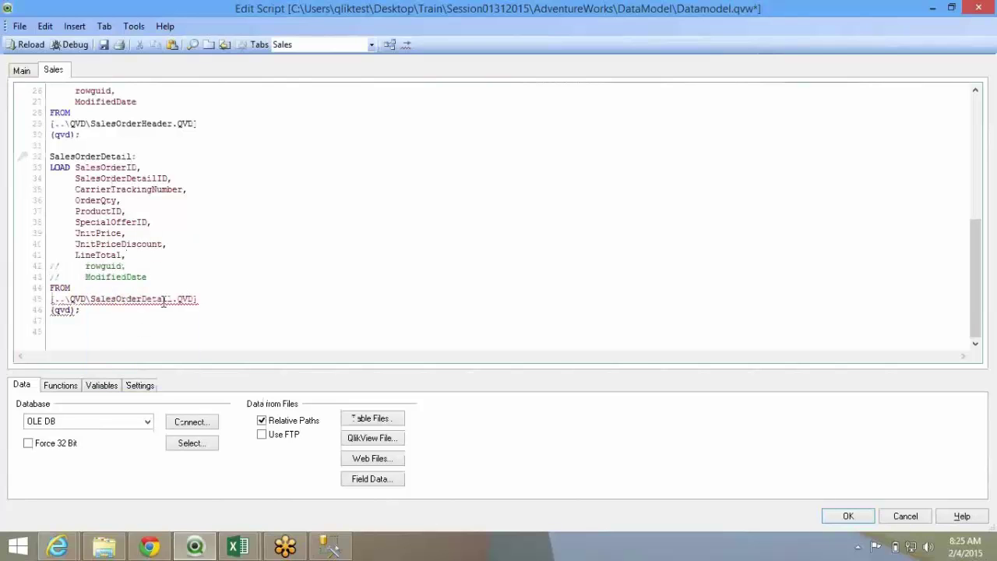
pyautogui.press('BackSpace')
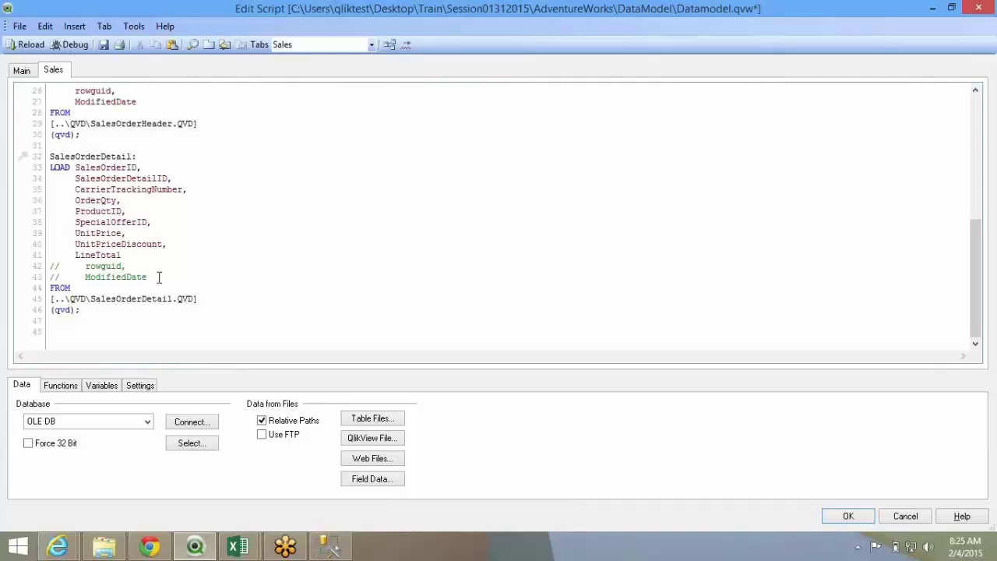
pyautogui.moveTo(145, 277); pyautogui.dragTo(116, 265)
pyautogui.scroll(2, 129, 265)
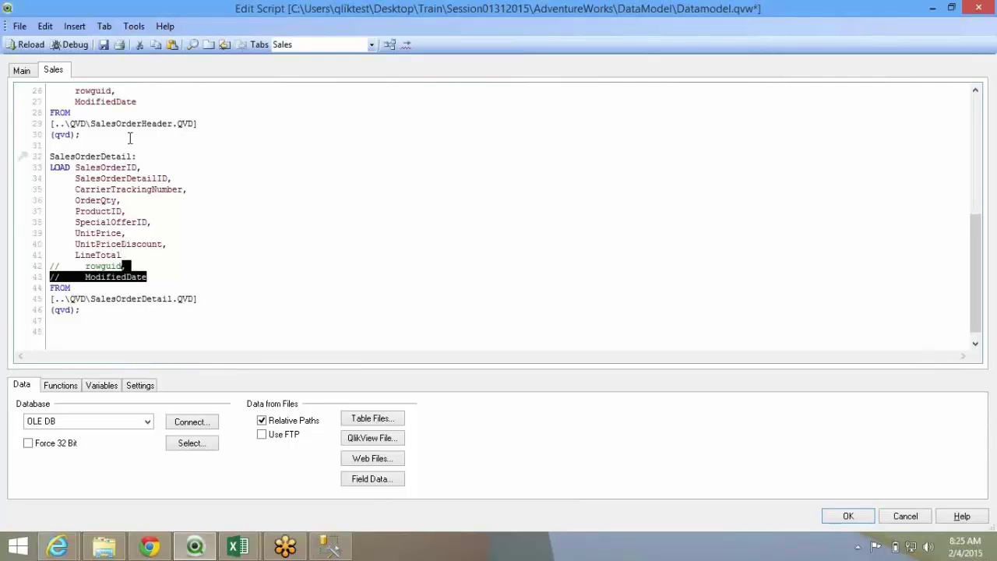
pyautogui.click(101, 46)
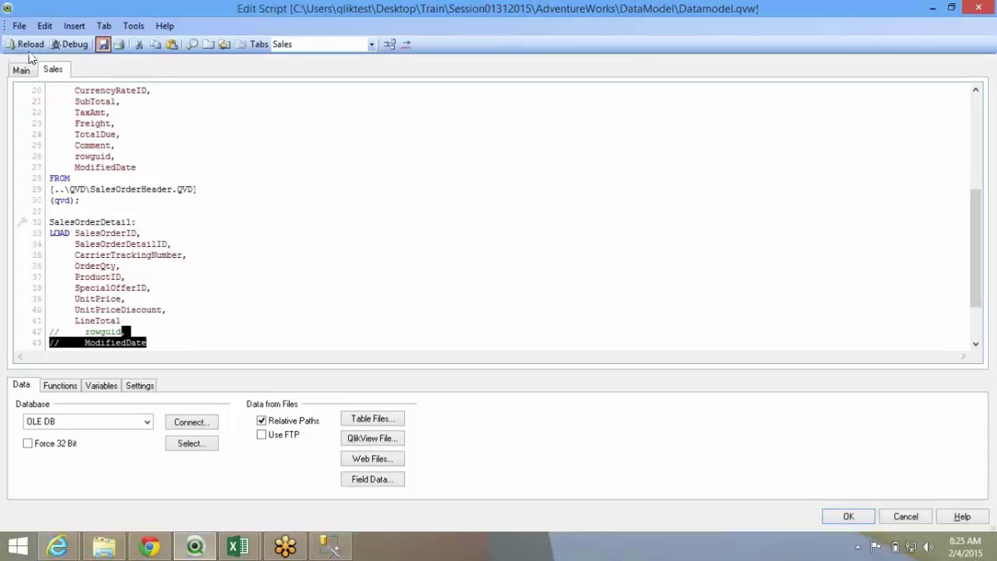
# - Reload the data and check in Table Viewer that SalesOrderID is now the only link
pyautogui.click(29, 46)
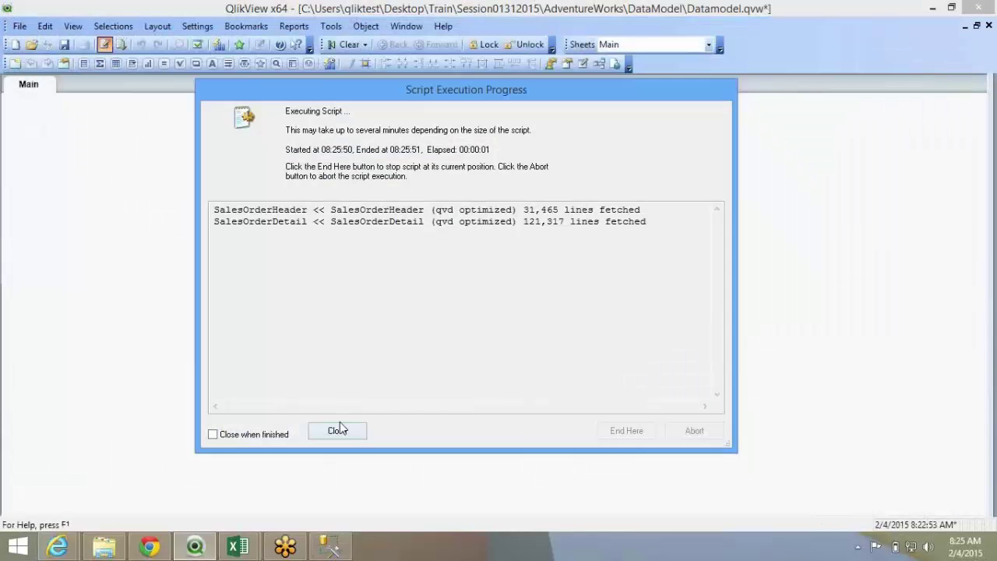
pyautogui.click(340, 429)
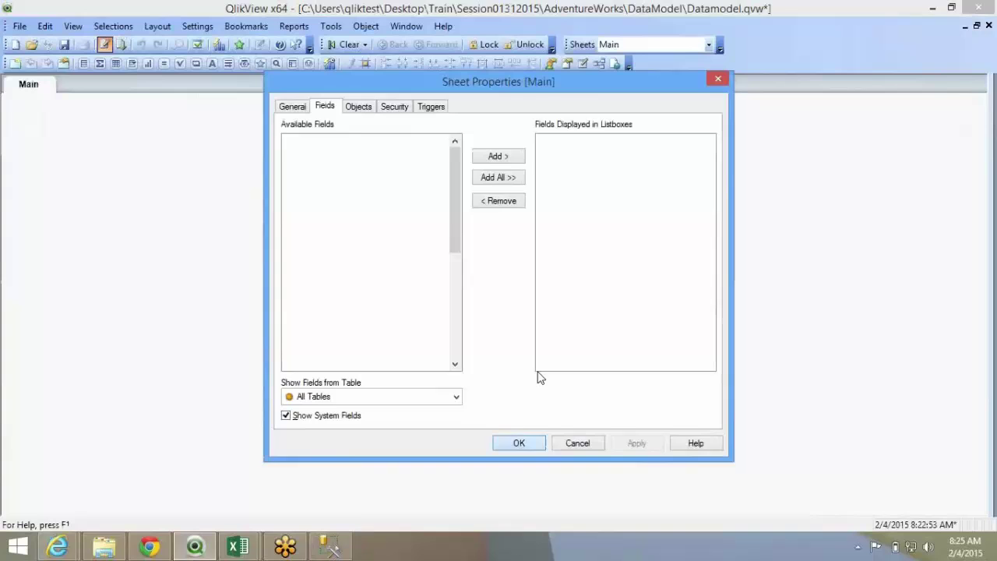
pyautogui.press('Escape')
pyautogui.click(599, 65)
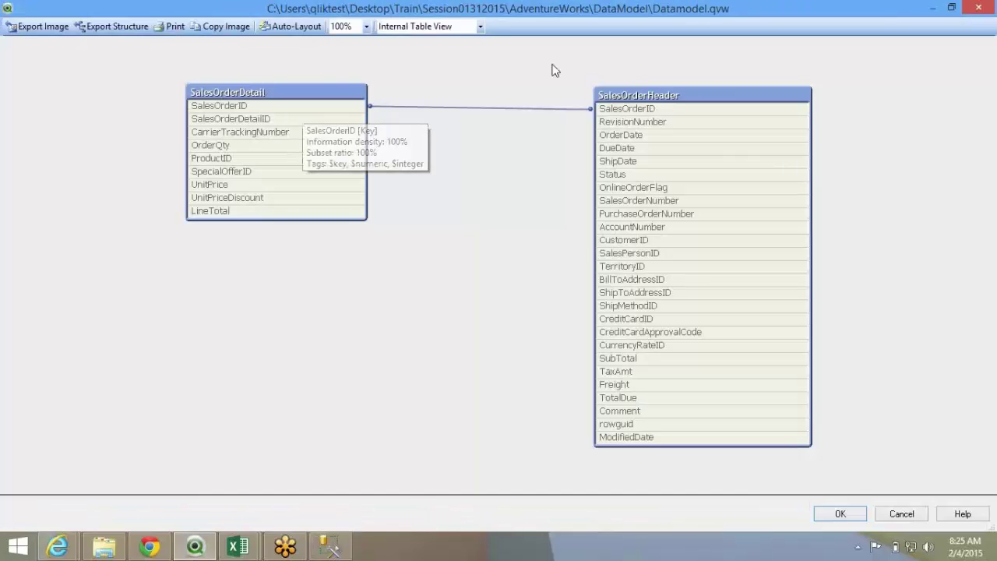
pyautogui.moveTo(613, 115)
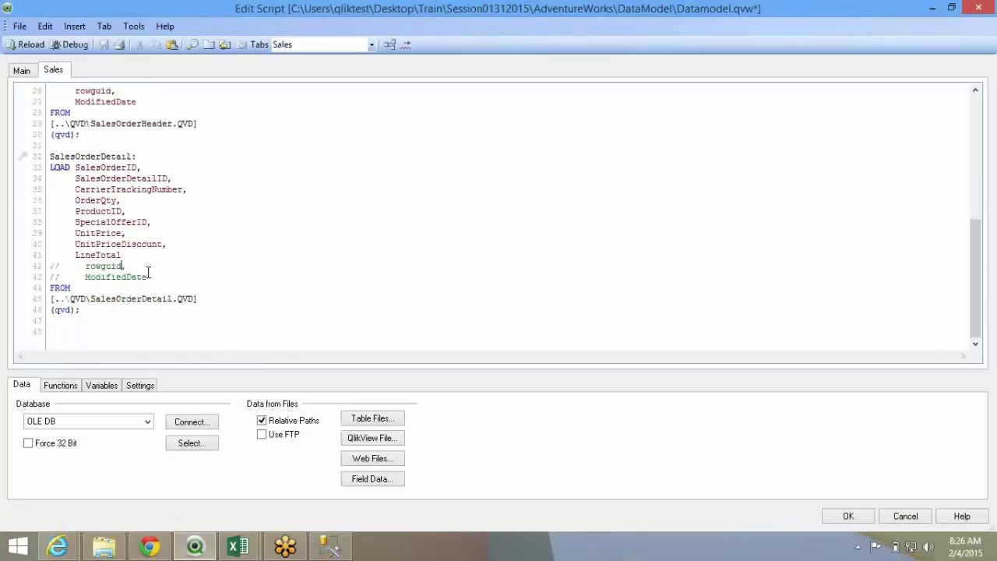
# - Uncomment the rowguid and ModifiedDate lines in the SalesOrderDetail LOAD
pyautogui.moveTo(147, 277); pyautogui.dragTo(50, 265)
pyautogui.hotkey('ctrl', 'c')
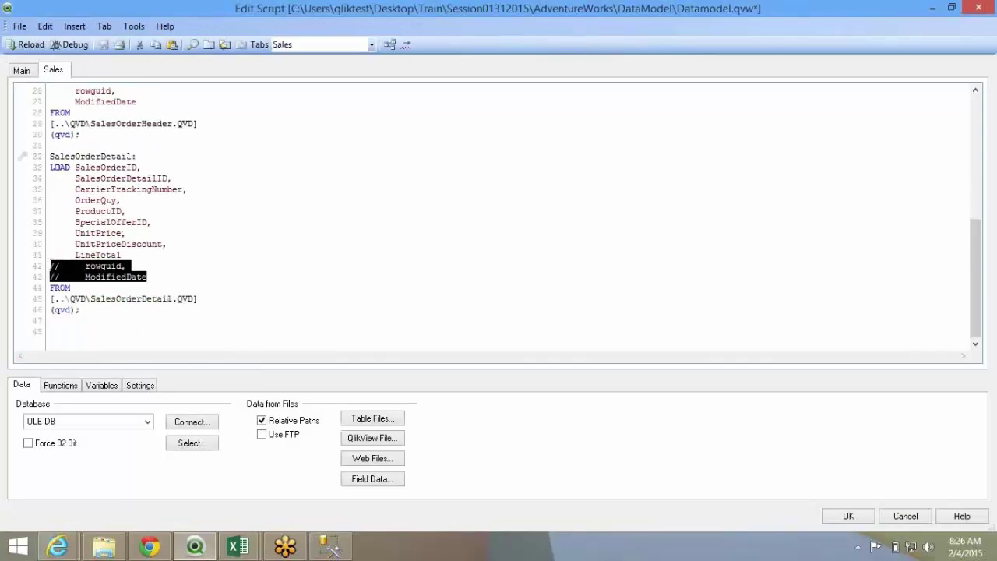
pyautogui.press('Delete')
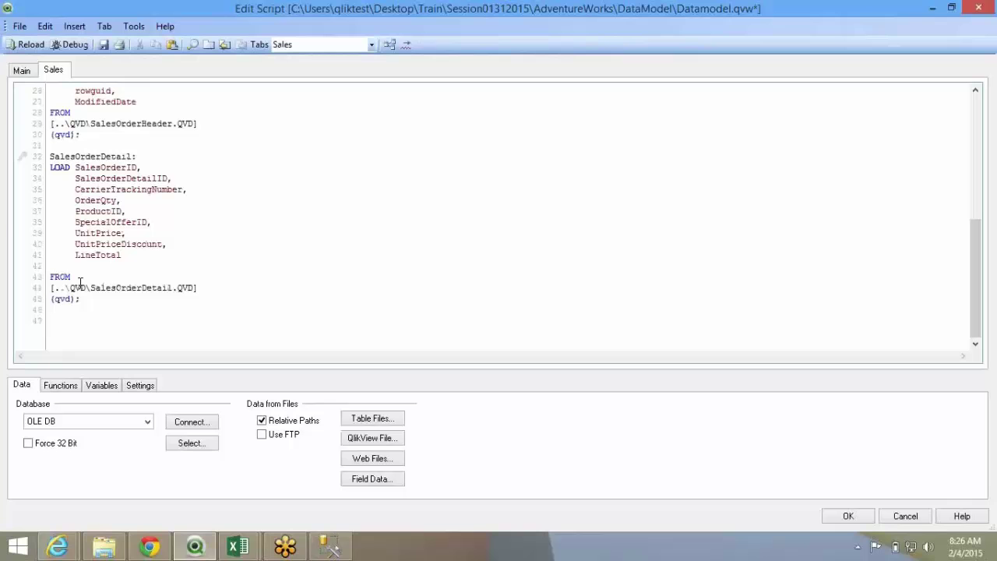
pyautogui.hotkey('ctrl', 'v')
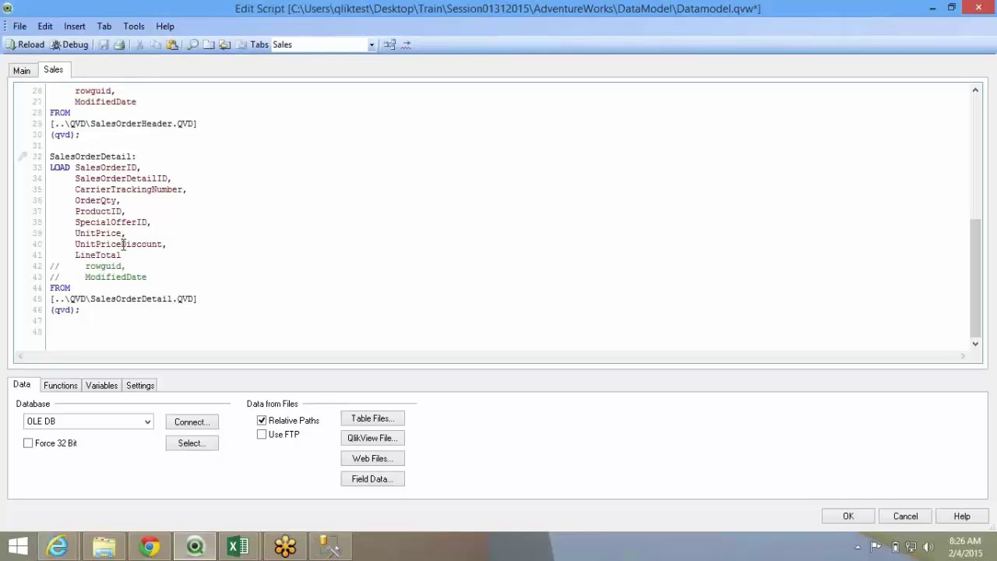
pyautogui.moveTo(148, 276); pyautogui.dragTo(49, 266)
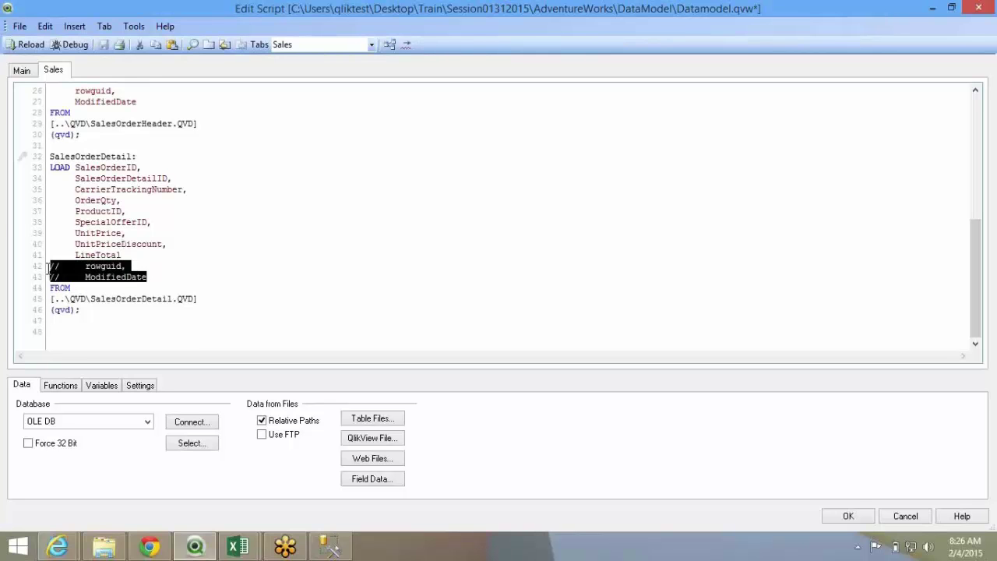
pyautogui.rightClick(72, 261)
pyautogui.click(121, 350)
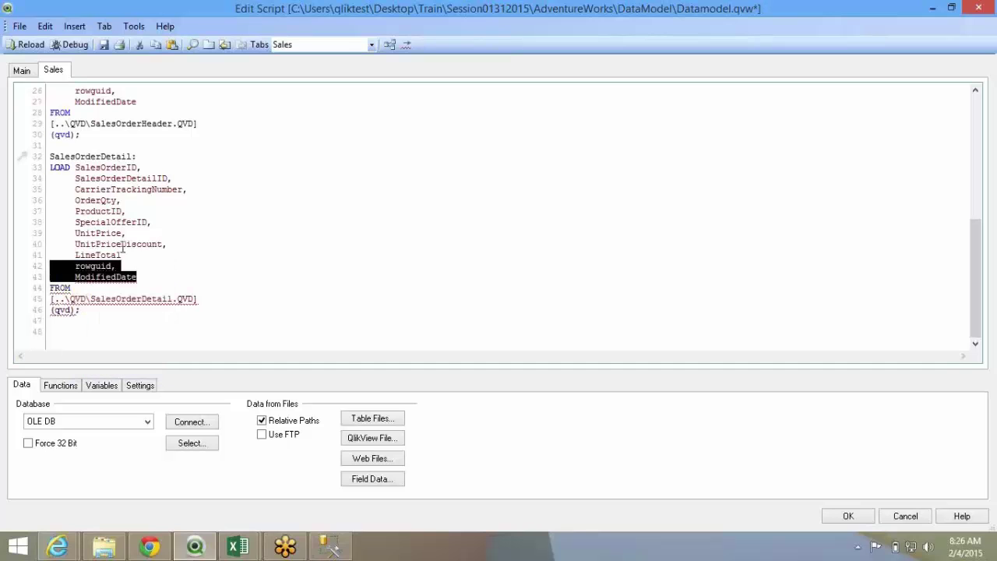
pyautogui.click(163, 319)
# - Add the comma after LineTotal and alias rowguid as SDrowguid
pyautogui.write(',')
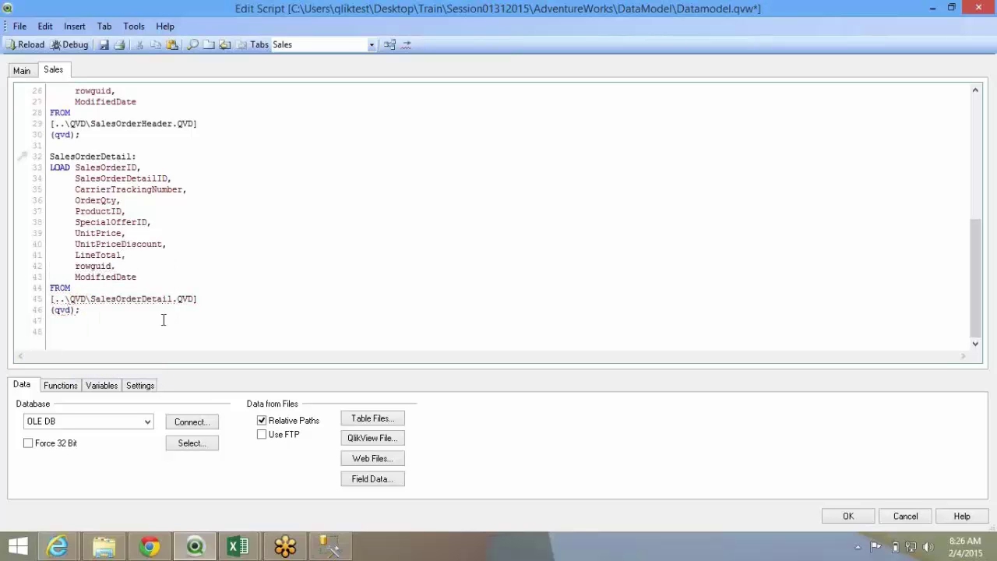
pyautogui.write(' as')
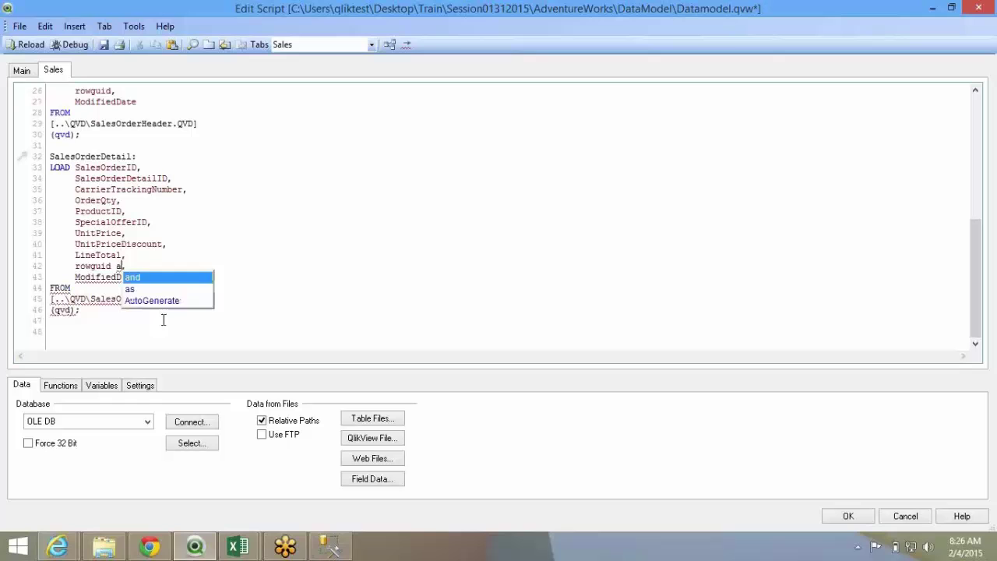
pyautogui.doubleClick(121, 266)
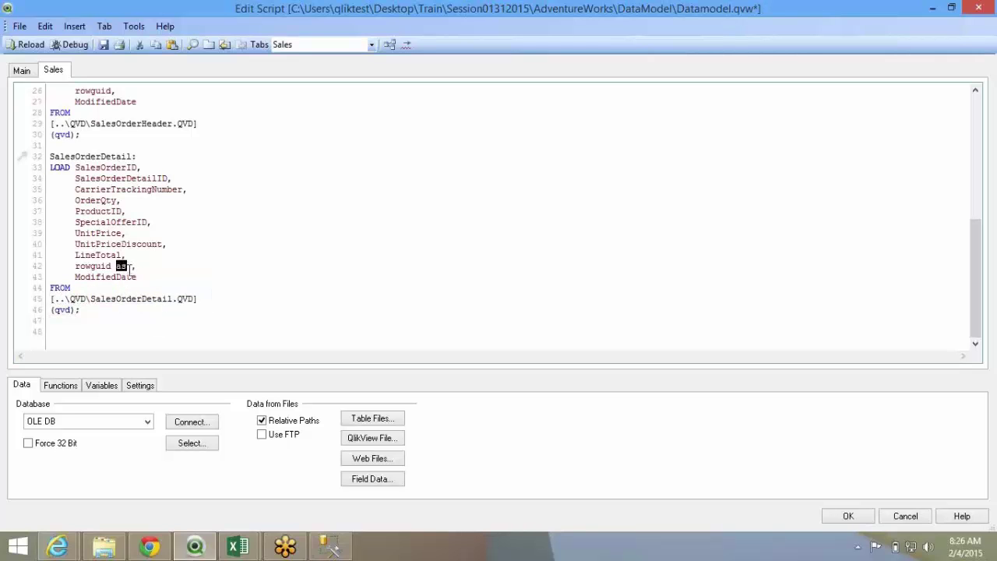
pyautogui.press('Right')
pyautogui.write('Tes')
pyautogui.press('BackSpace')
pyautogui.press('BackSpace')
pyautogui.press('BackSpace')
pyautogui.write('SD')
pyautogui.press('Home')
pyautogui.hotkey('ctrl', 'shift', 'Right')
pyautogui.hotkey('ctrl', 'c')
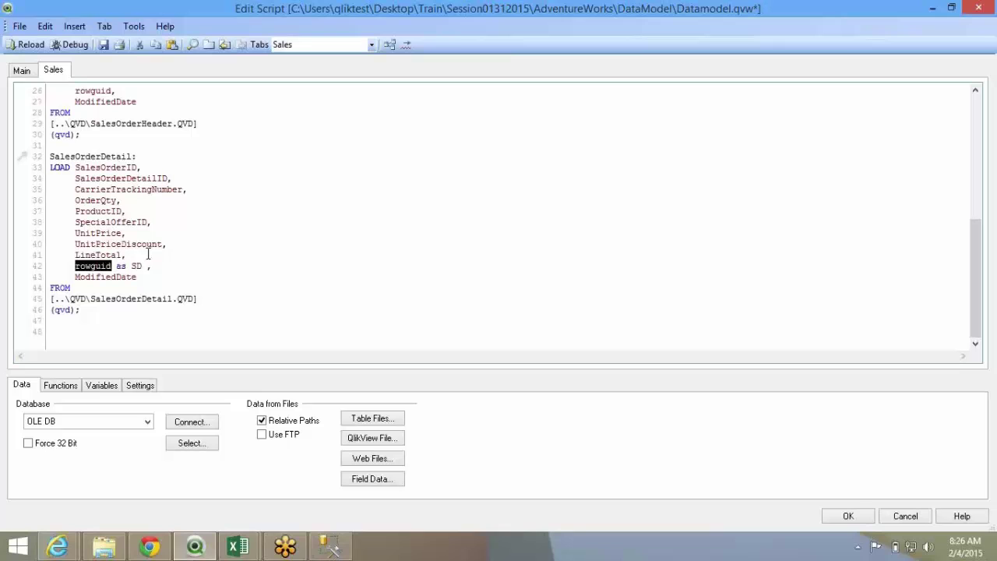
pyautogui.click(147, 266)
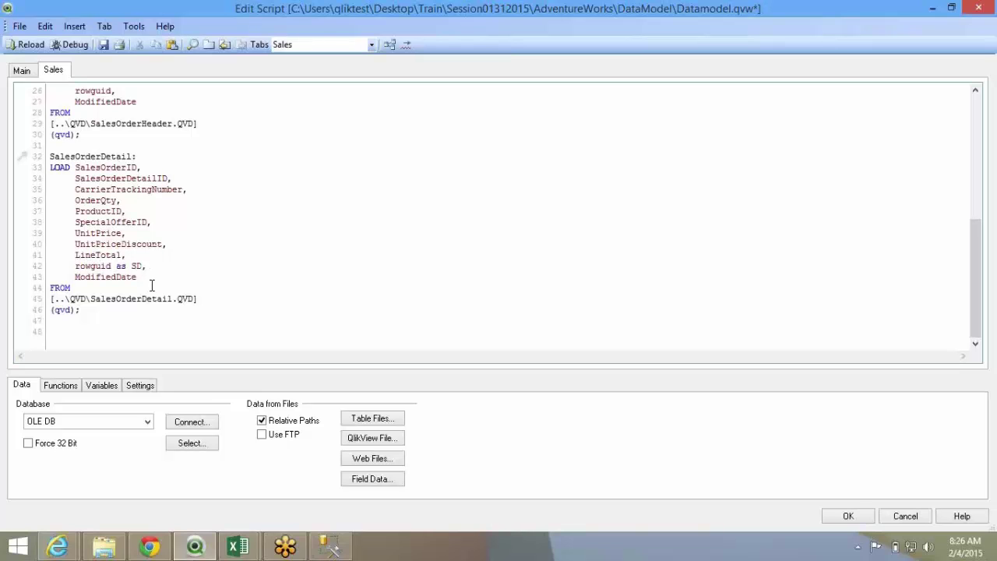
pyautogui.hotkey('ctrl', 'v')
# - Alias ModifiedDate as SDModifiedDate and save the script
pyautogui.moveTo(76, 276); pyautogui.dragTo(152, 276)
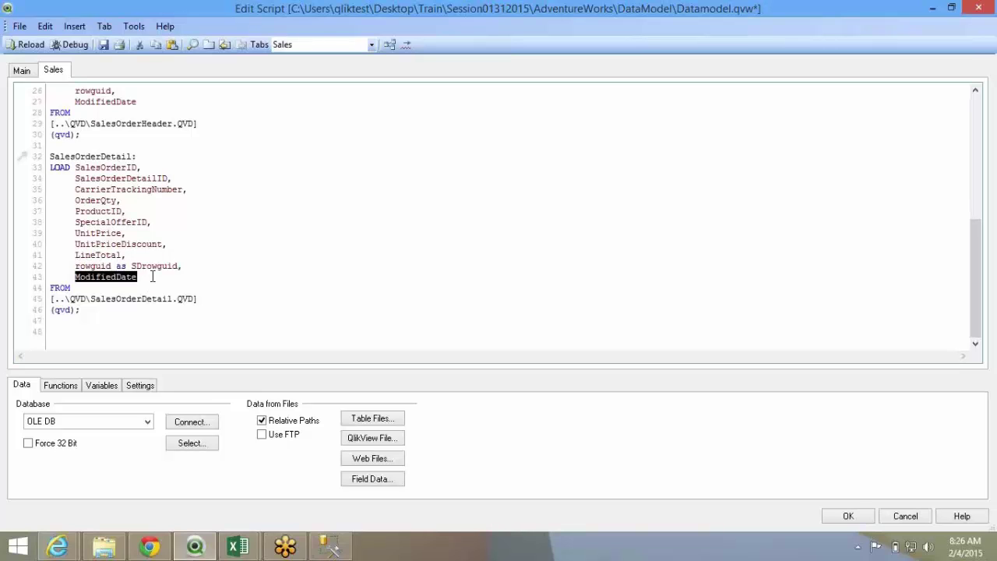
pyautogui.click(153, 279)
pyautogui.write('as SD')
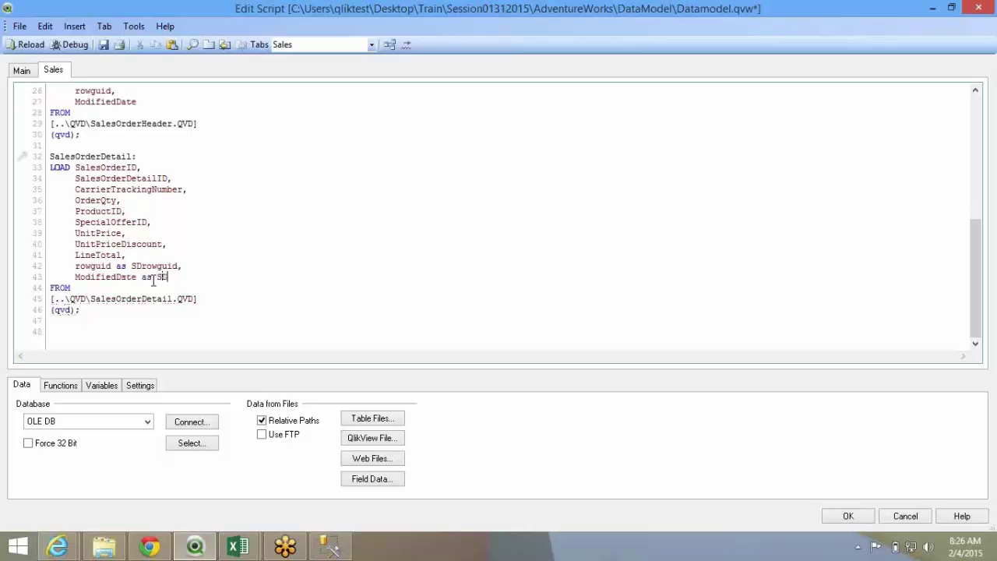
pyautogui.write('ModifiedDate')
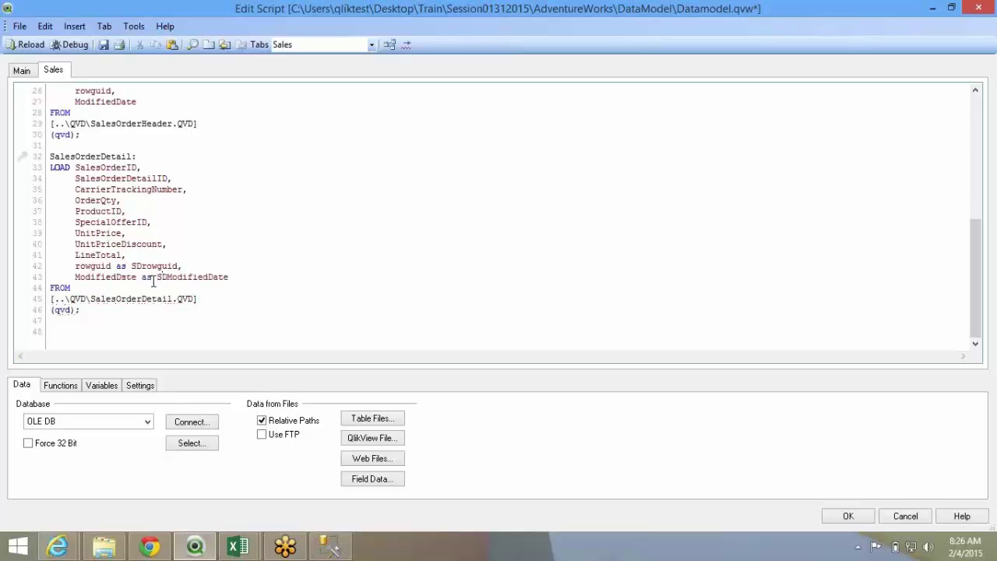
pyautogui.click(102, 44)
# - Reload, open the Table Viewer with Ctrl+T, and confirm SalesOrderID alone links the two tables
pyautogui.click(29, 44)
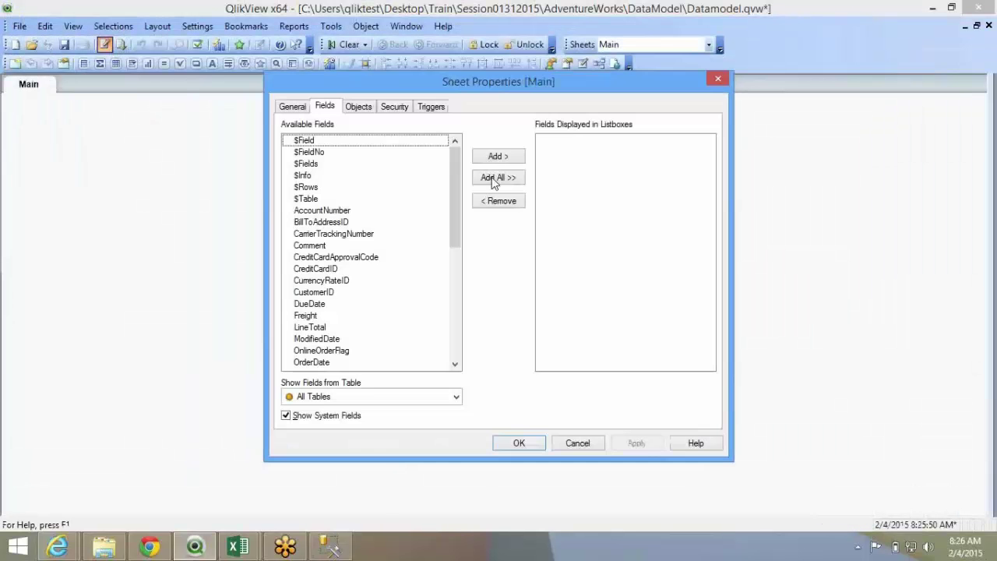
pyautogui.press('Return')
pyautogui.click(583, 63)
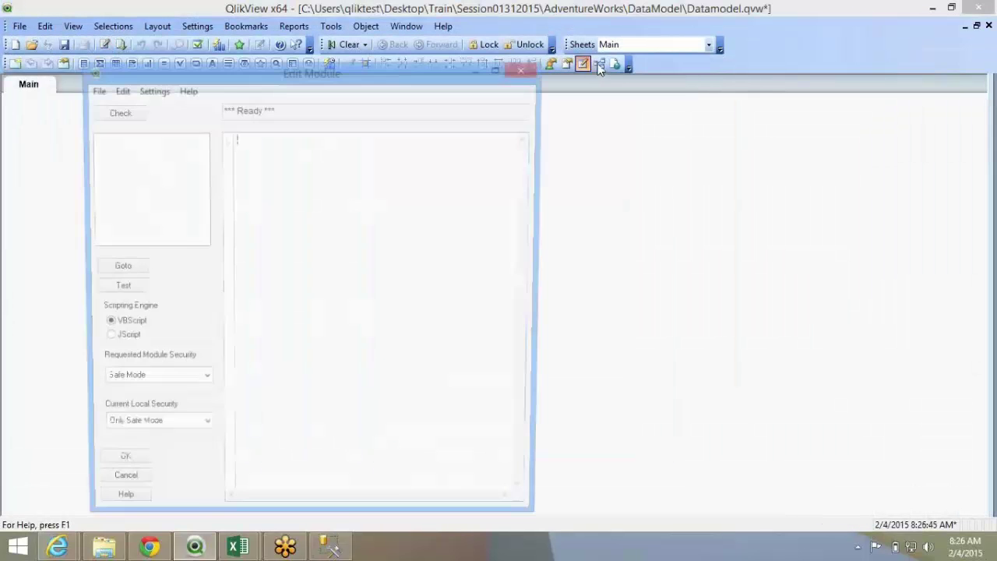
pyautogui.press('Escape')
pyautogui.hotkey('ctrl', 't')
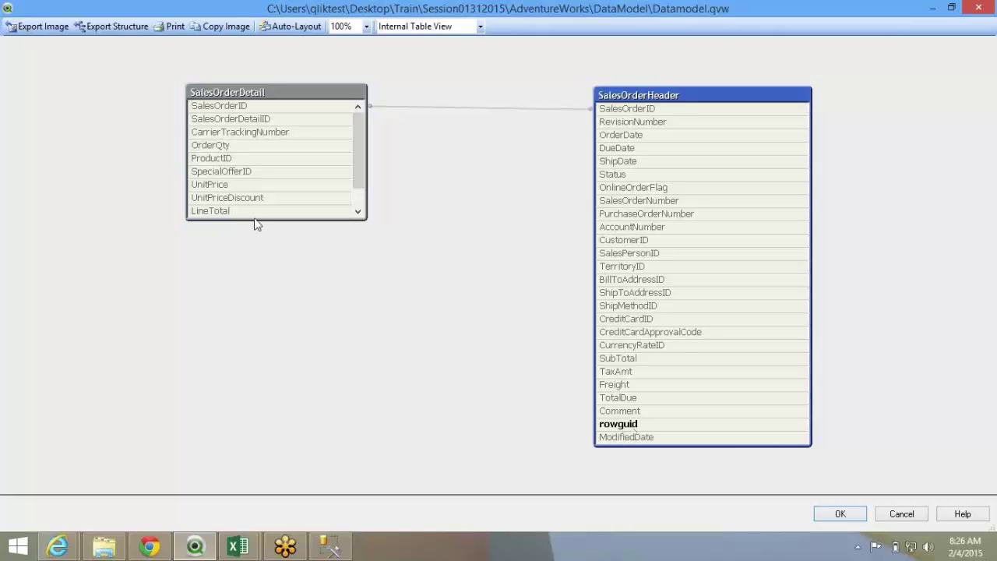
pyautogui.moveTo(257, 221); pyautogui.dragTo(251, 329)
pyautogui.click(233, 221)
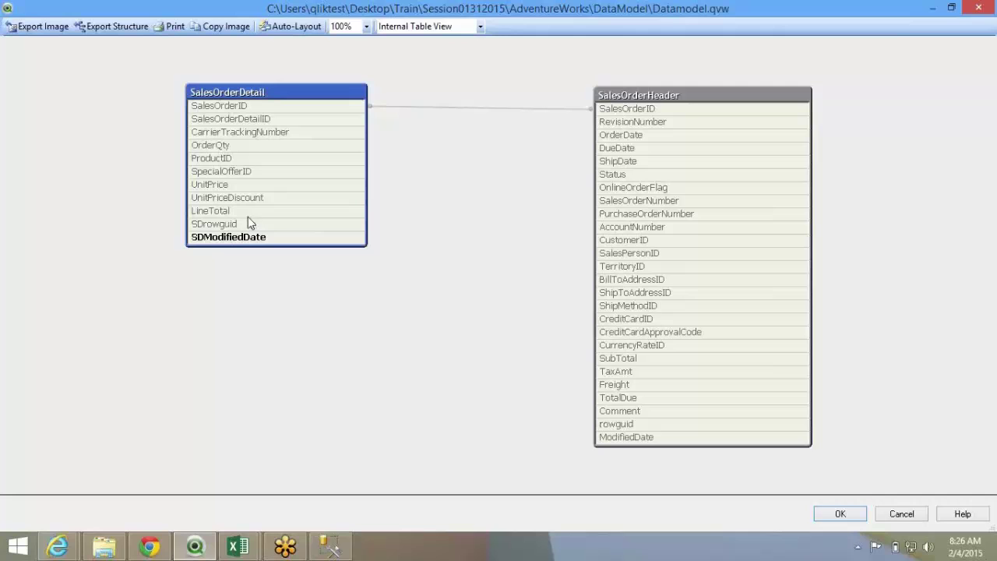
pyautogui.click(633, 107)
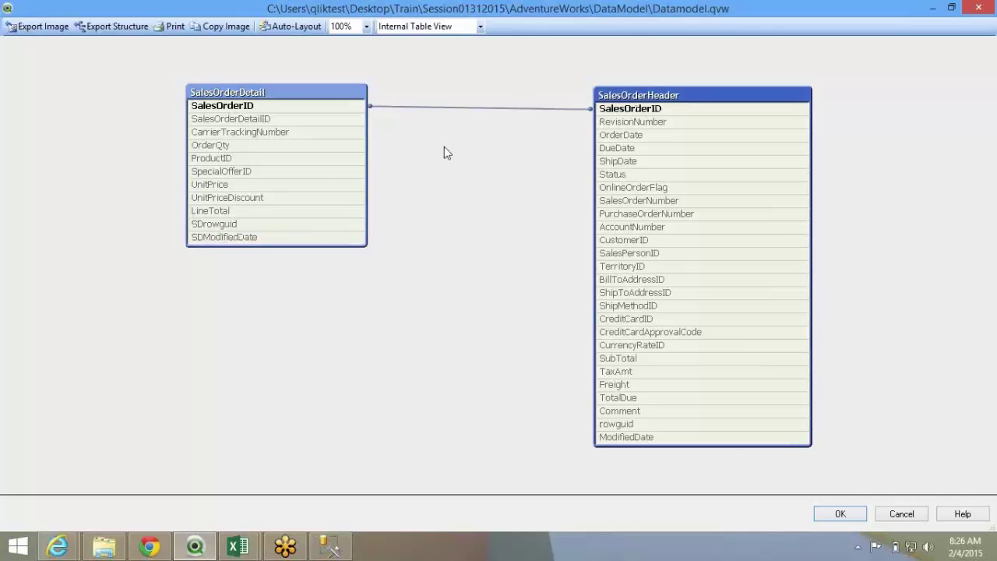
# - Return to the load script and locate SalesOrderID in the SalesOrderHeader and SalesOrderDetail loads
pyautogui.click(838, 514)
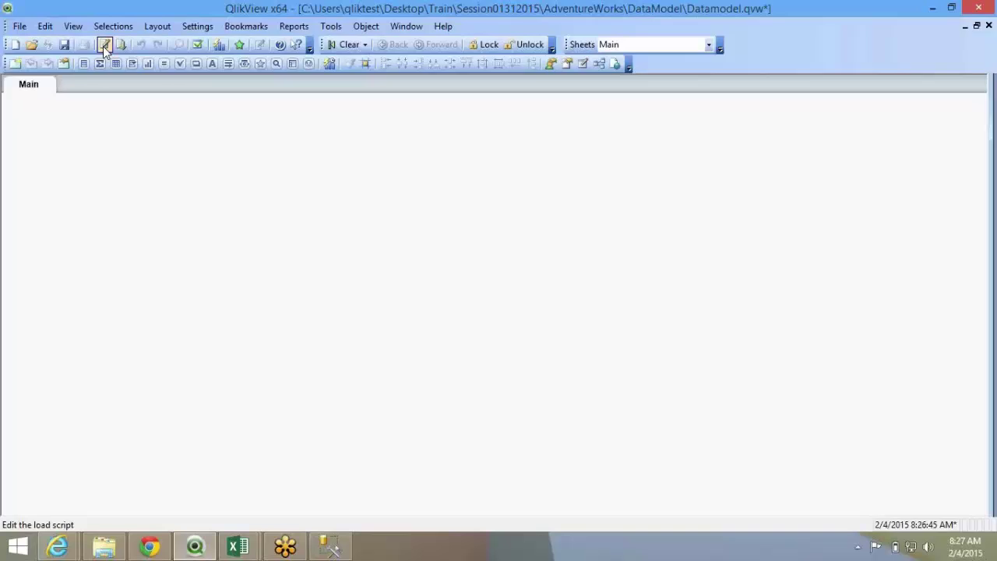
pyautogui.click(102, 42)
pyautogui.scroll(8, 34, 201)
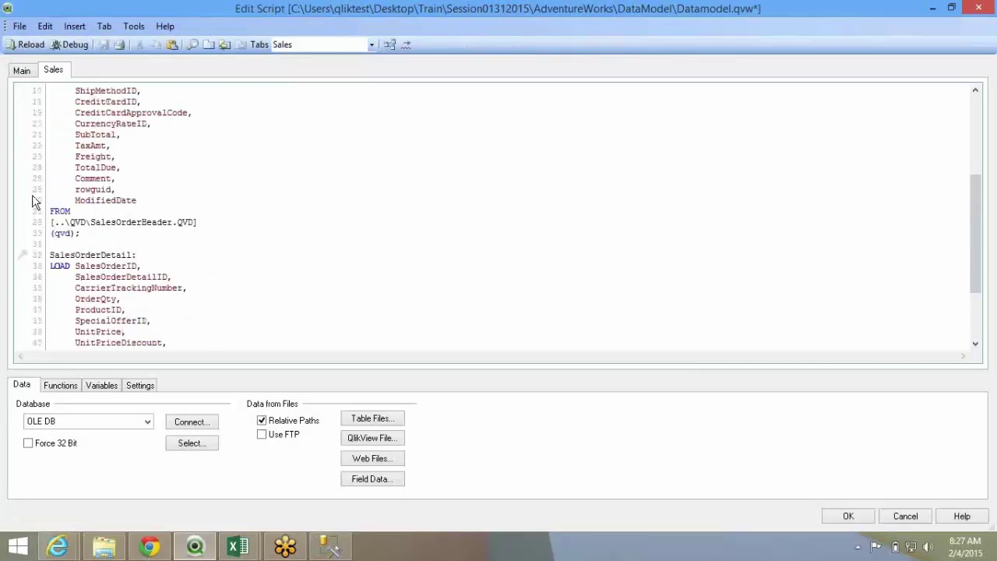
pyautogui.scroll(-7, 123, 211)
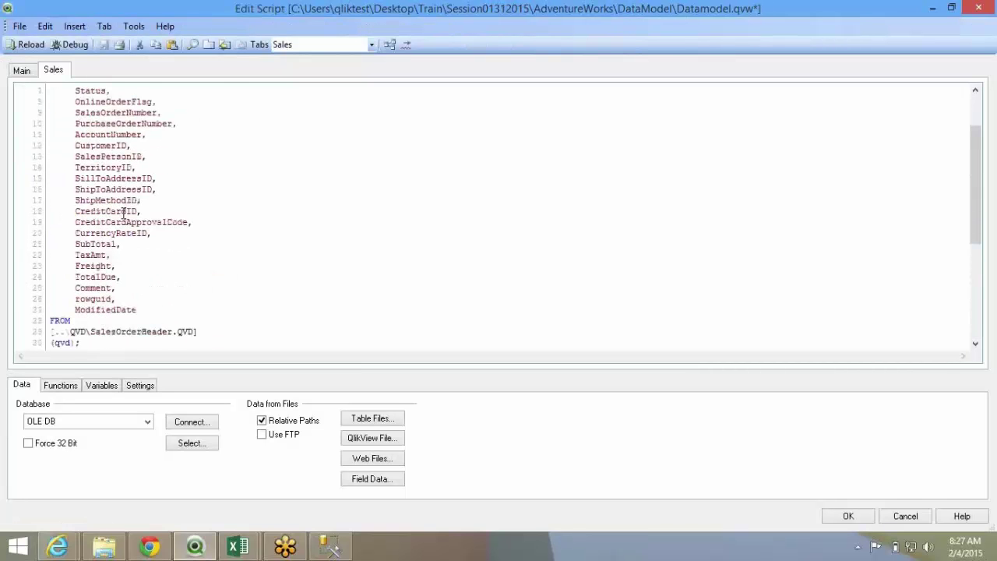
pyautogui.doubleClick(123, 211)
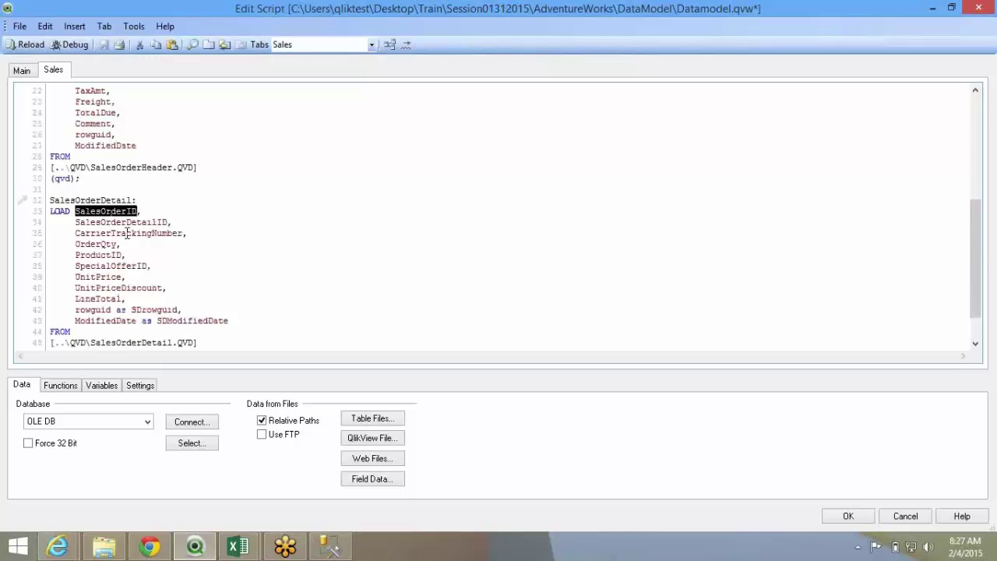
pyautogui.scroll(7, 127, 232)
pyautogui.doubleClick(103, 102)
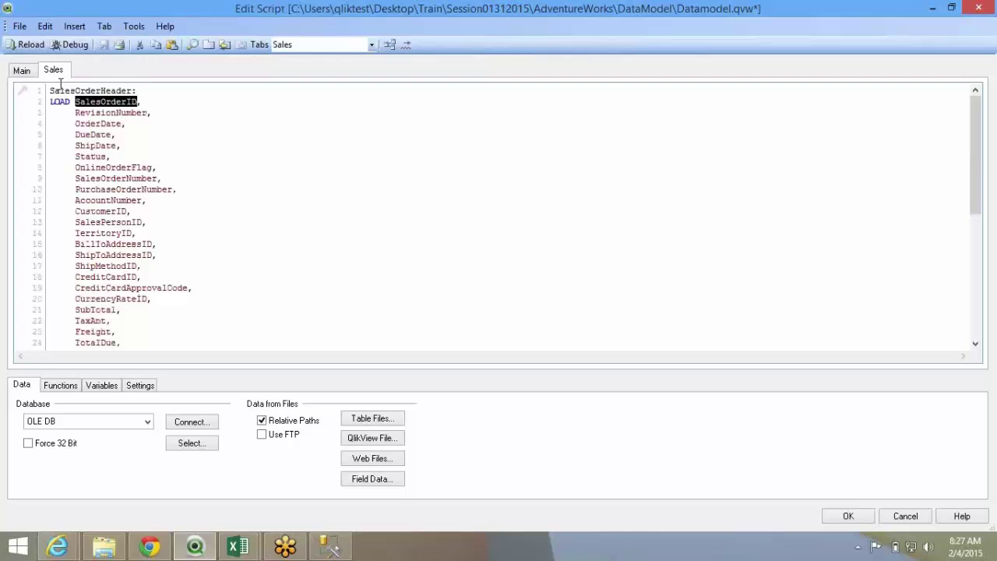
pyautogui.moveTo(50, 89); pyautogui.dragTo(143, 102)
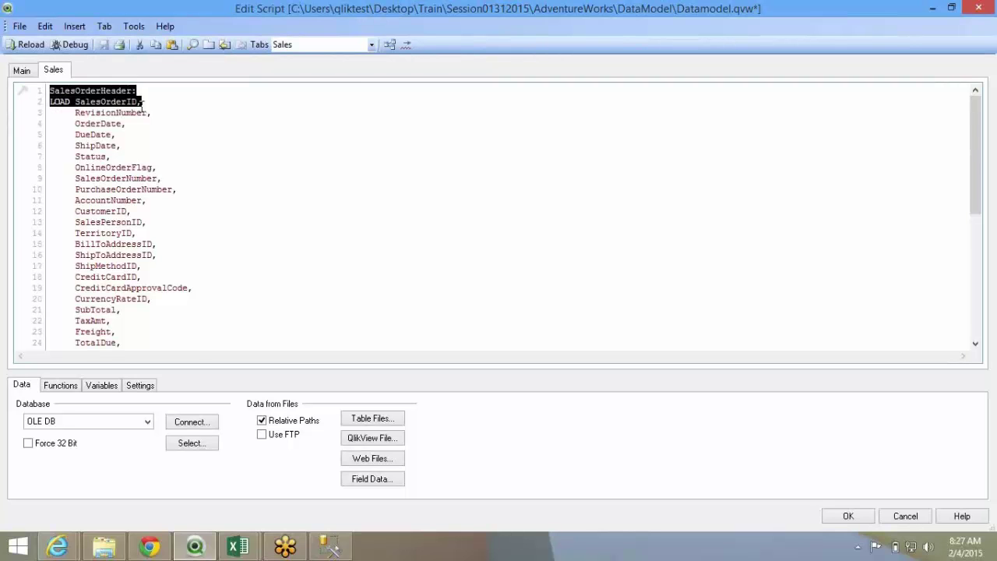
# - Alias SalesOrderID as SalesOrderDetailID on line 33
pyautogui.scroll(-8, 125, 156)
pyautogui.click(109, 189)
pyautogui.doubleClick(109, 189)
pyautogui.hotkey('ctrl', 'c')
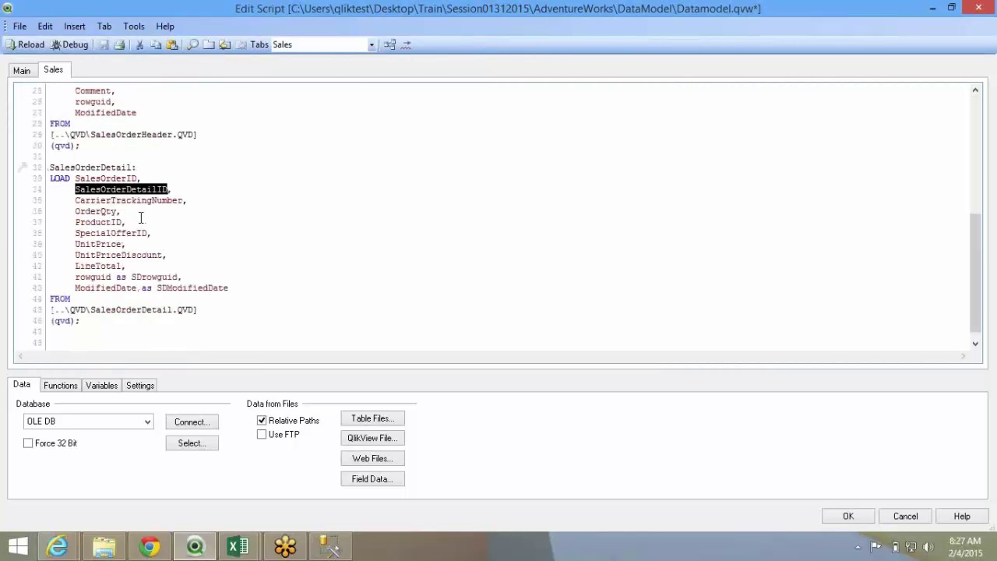
pyautogui.click(141, 178)
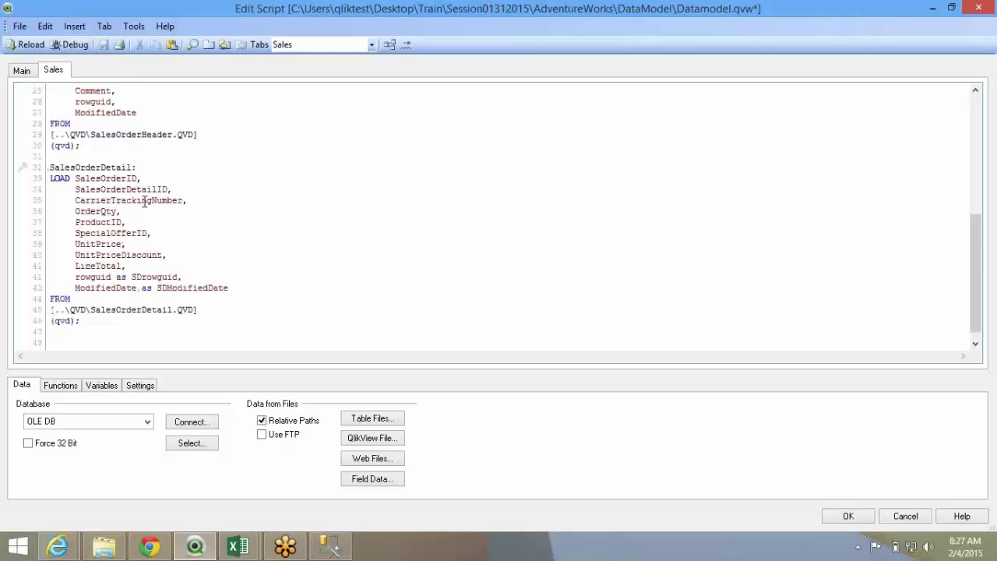
pyautogui.write('as')
pyautogui.hotkey('ctrl', 'v')
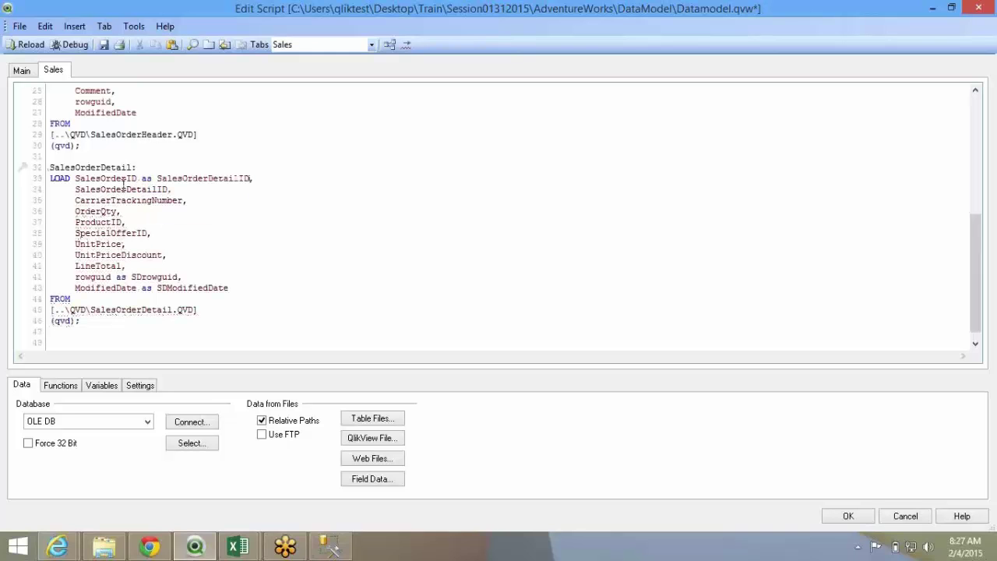
# - Alias SalesOrderDetailID as SalesOrderID on line 34, then save and reload
pyautogui.doubleClick(115, 178)
pyautogui.hotkey('ctrl', 'c')
pyautogui.click(169, 189)
pyautogui.write('as')
pyautogui.hotkey('ctrl', 'v')
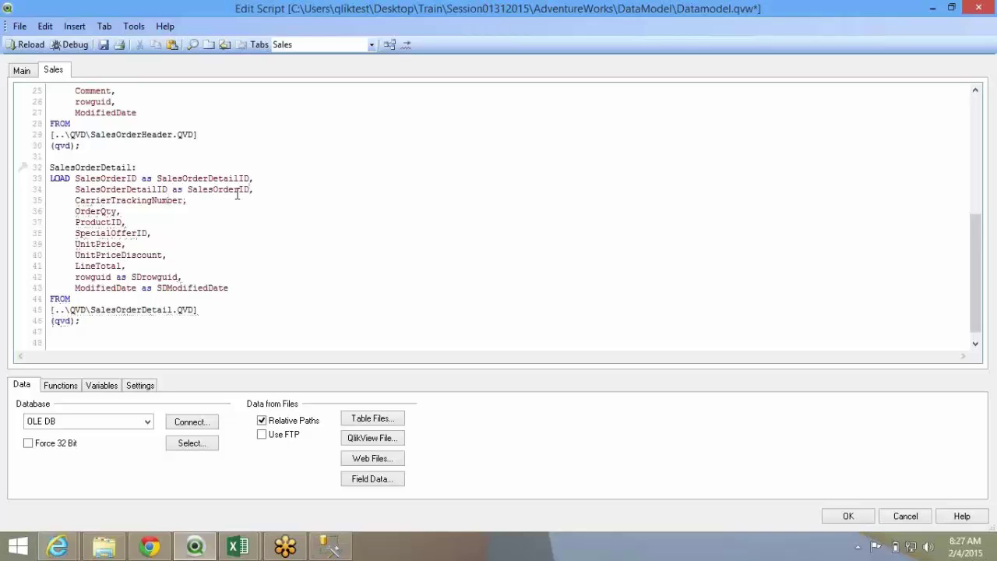
pyautogui.click(103, 45)
pyautogui.click(28, 45)
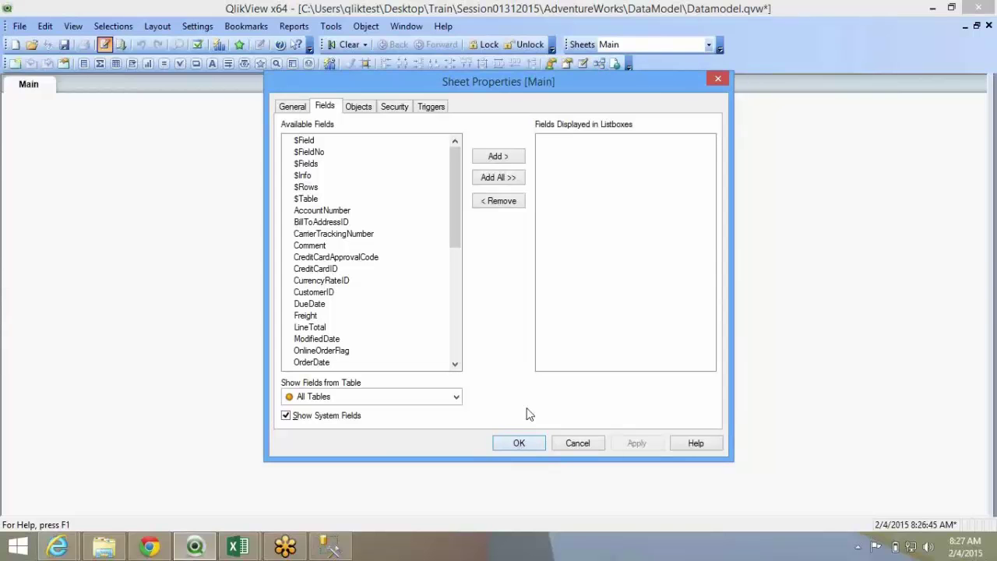
# - Check in the Table Viewer that both sales tables are still joined by SalesOrderID, then reopen the script
pyautogui.press('Escape')
pyautogui.hotkey('ctrl', 't')
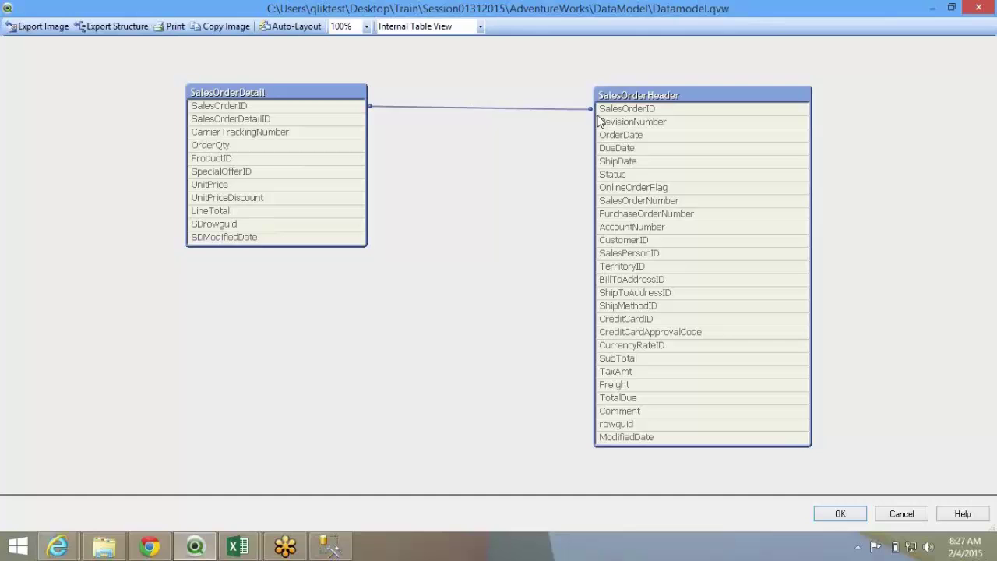
pyautogui.click(839, 514)
pyautogui.hotkey('ctrl', 'e')
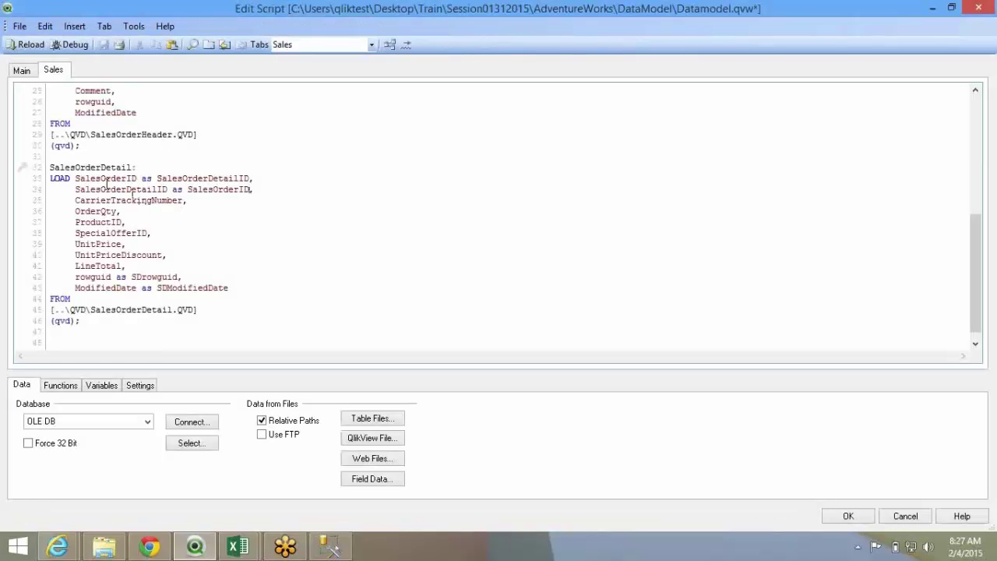
# - Delete the ' as SalesOrderDetailID' alias on line 33 and ' as SalesOrderID' on line 34
pyautogui.moveTo(137, 179); pyautogui.dragTo(249, 176)
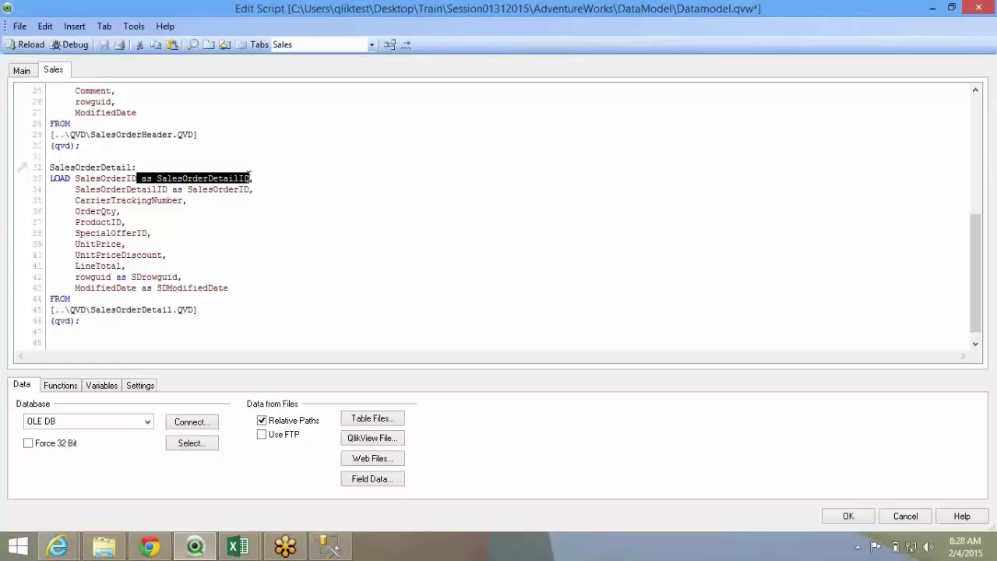
pyautogui.press('Delete')
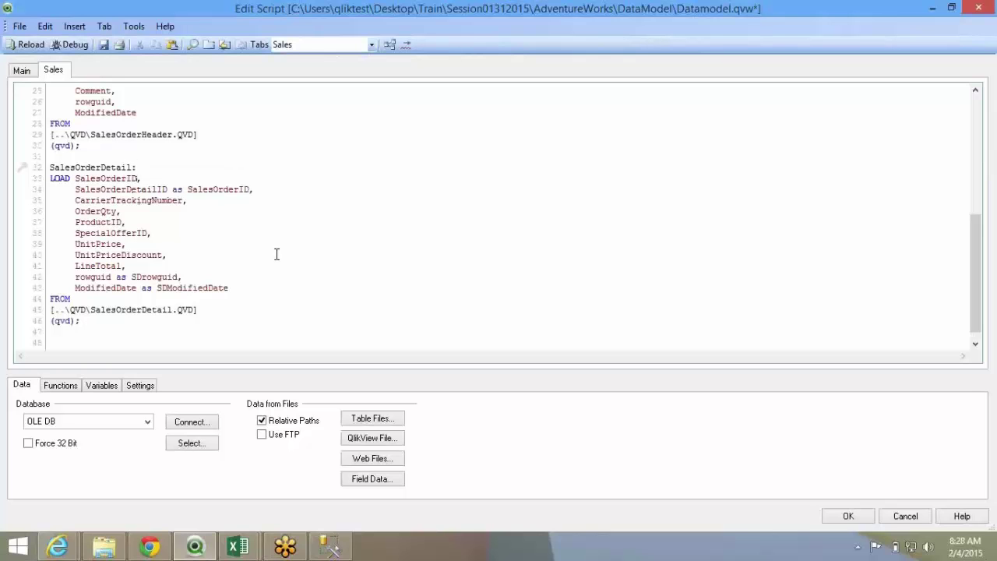
pyautogui.hotkey('shift', 'End')
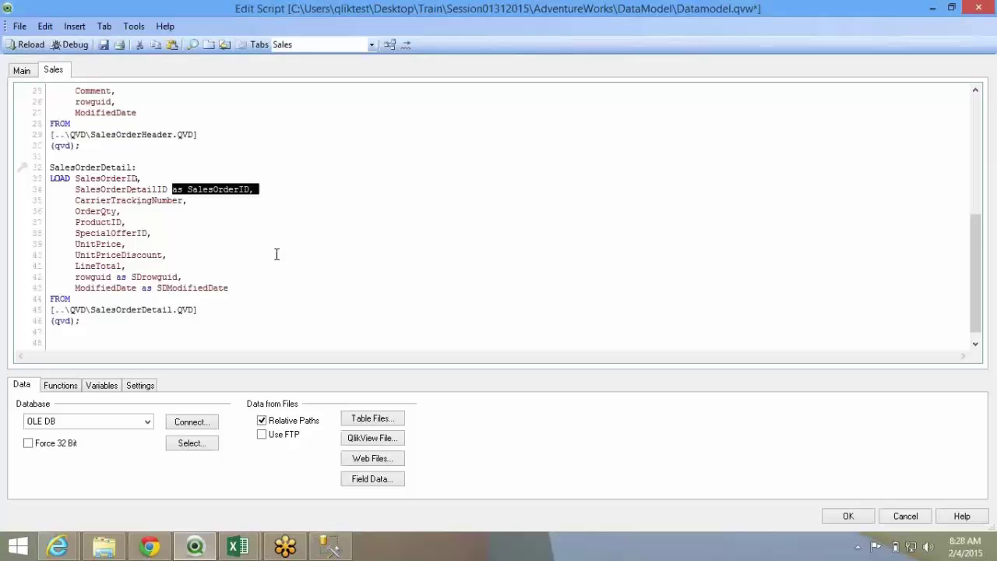
pyautogui.press('Left')
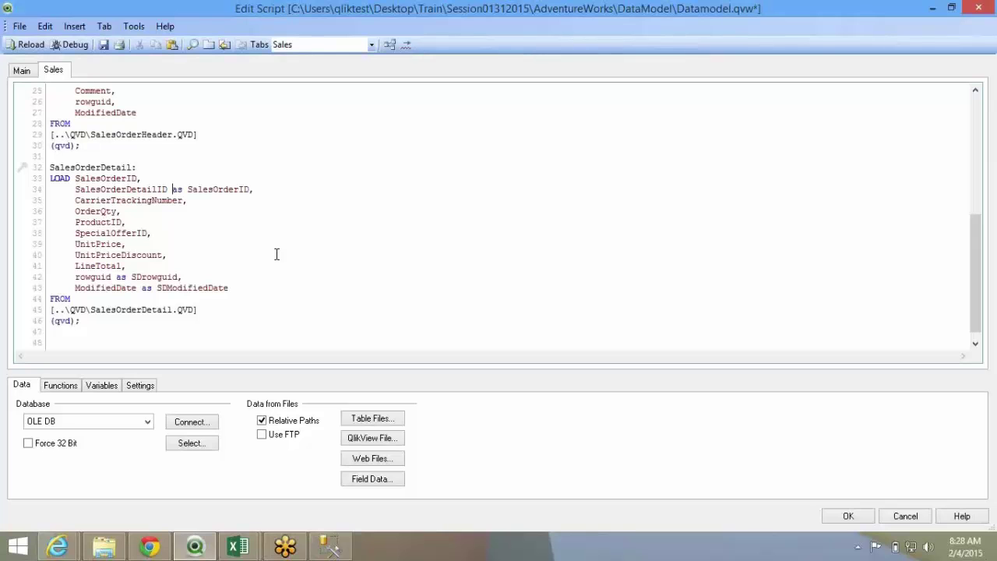
pyautogui.keyDown('shift'); pyautogui.click(251, 190); pyautogui.keyUp('shift')
pyautogui.press('Delete')
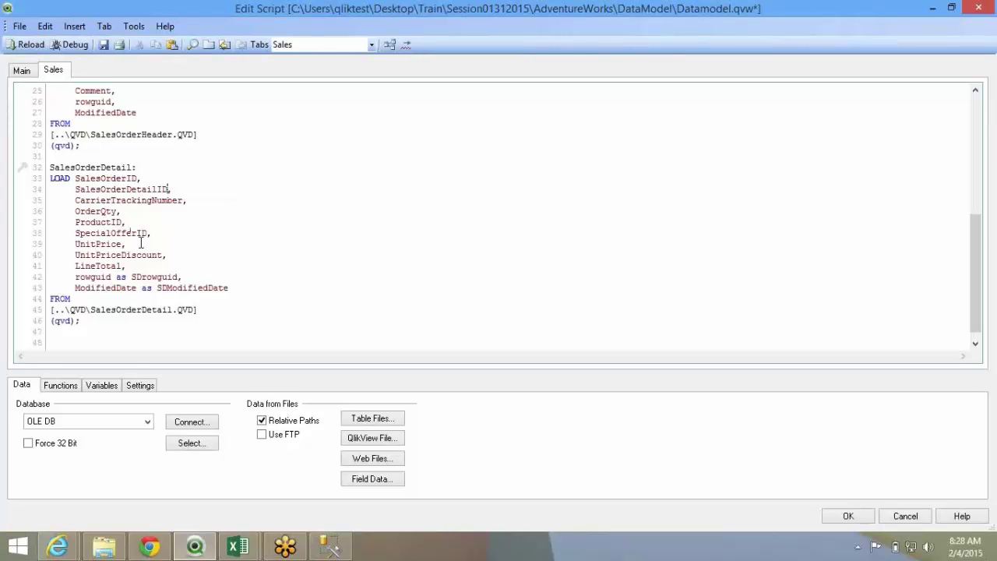
pyautogui.scroll(8, 141, 244)
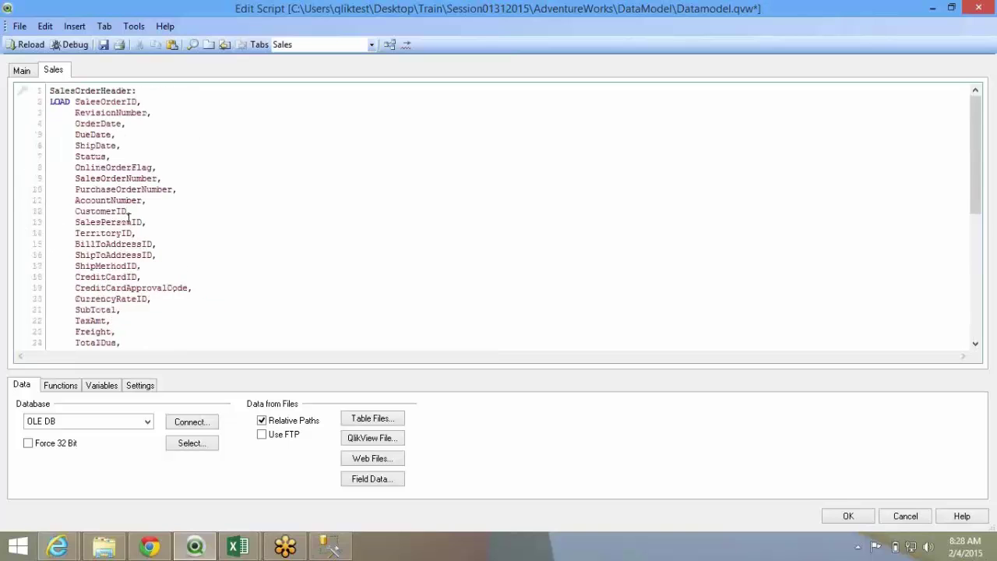
pyautogui.scroll(-7, 124, 211)
pyautogui.scroll(-2, 125, 211)
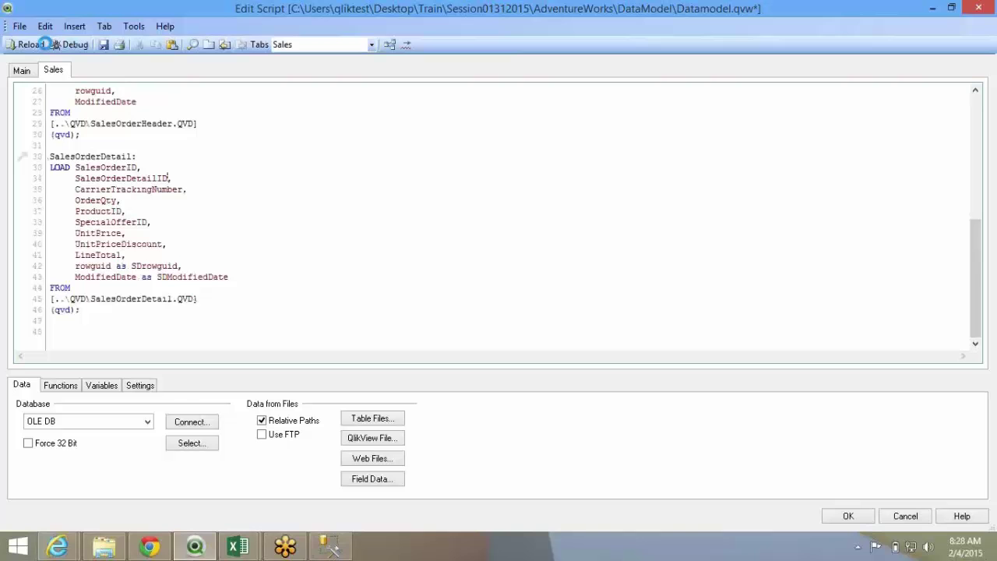
# - Reload 121,317 SalesOrderDetail lines, confirm the SalesOrderID link in the Table Viewer, and reopen the script
pyautogui.click(31, 45)
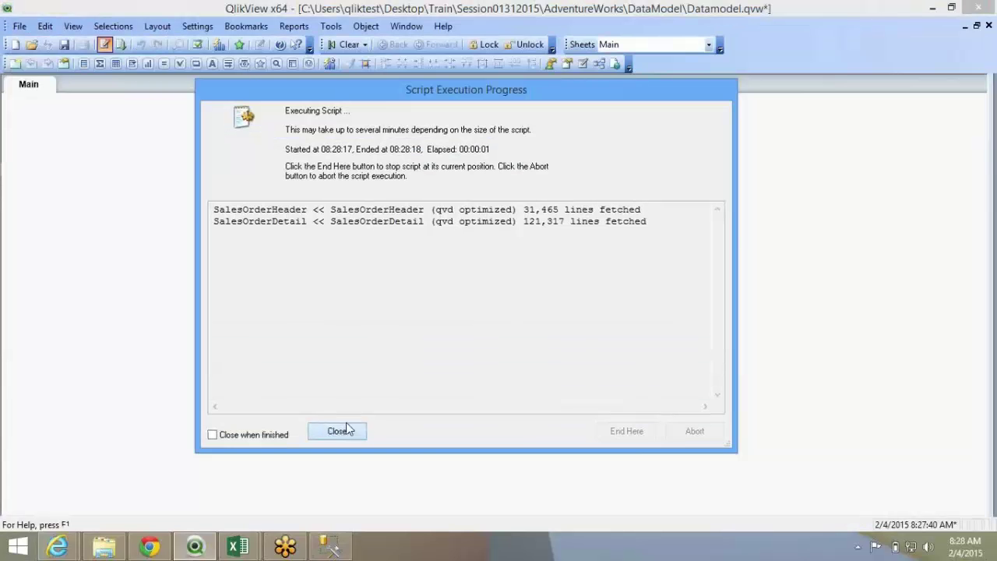
pyautogui.click(346, 422)
pyautogui.press('Return')
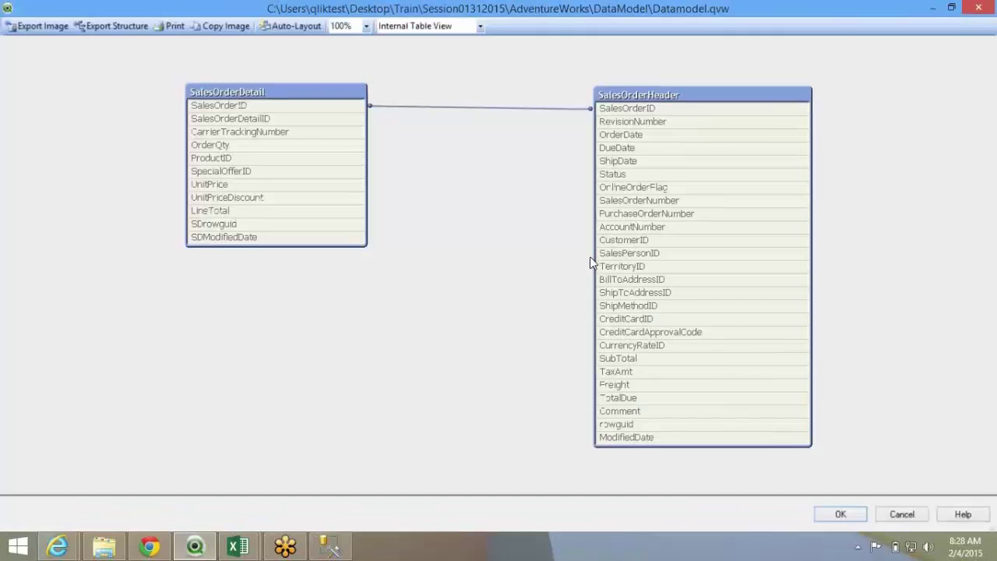
pyautogui.press('Escape')
pyautogui.hotkey('ctrl', 'e')
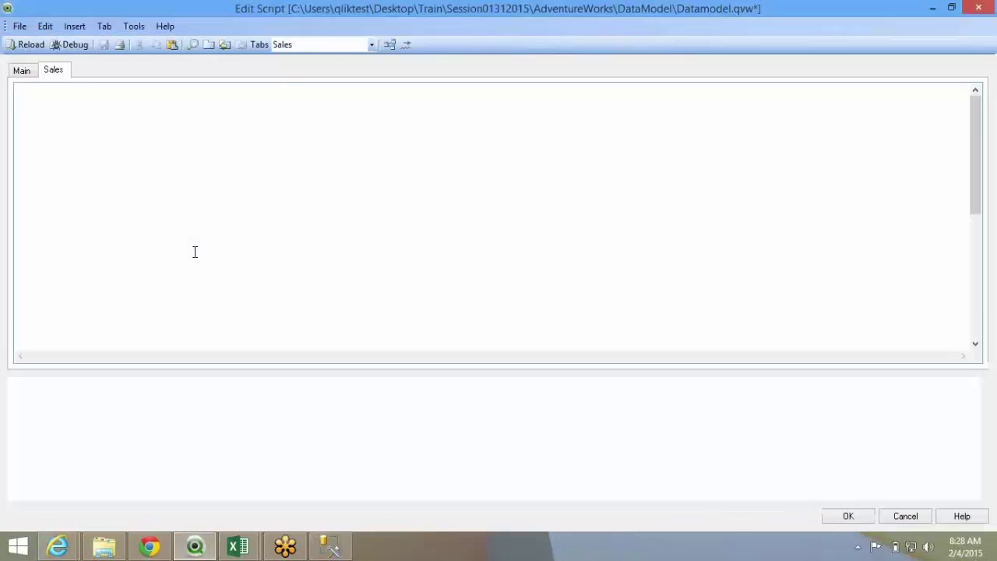
# - In the Discussion_01312015 workbook, note 'Rename the unwanted Fields' in cell D7
pyautogui.moveTo(238, 545)
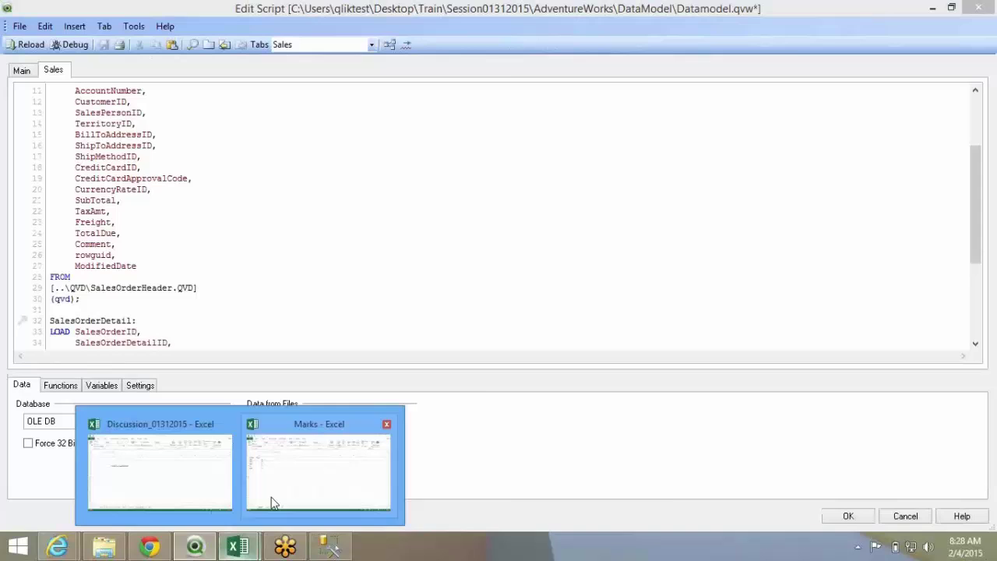
pyautogui.click(281, 494)
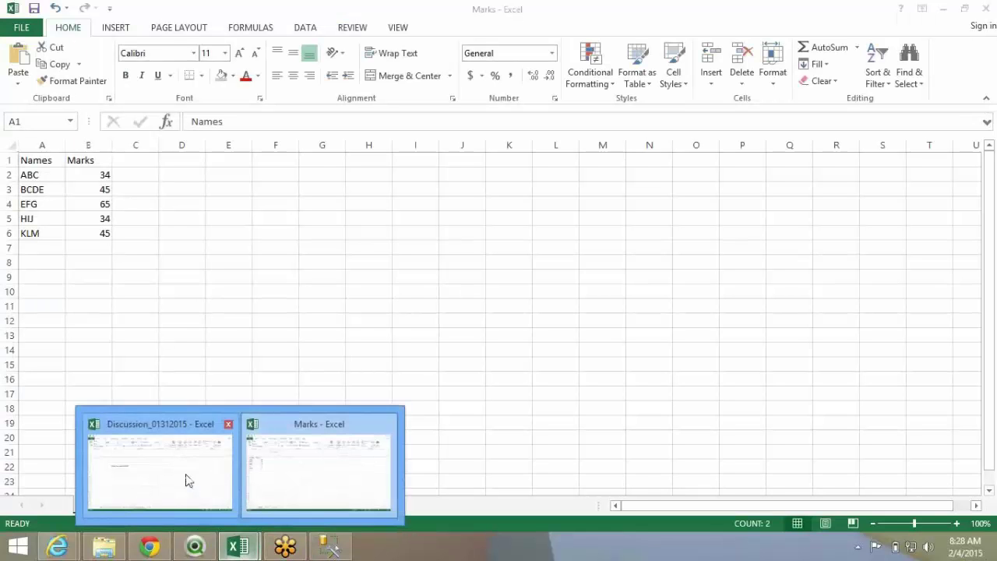
pyautogui.click(187, 480)
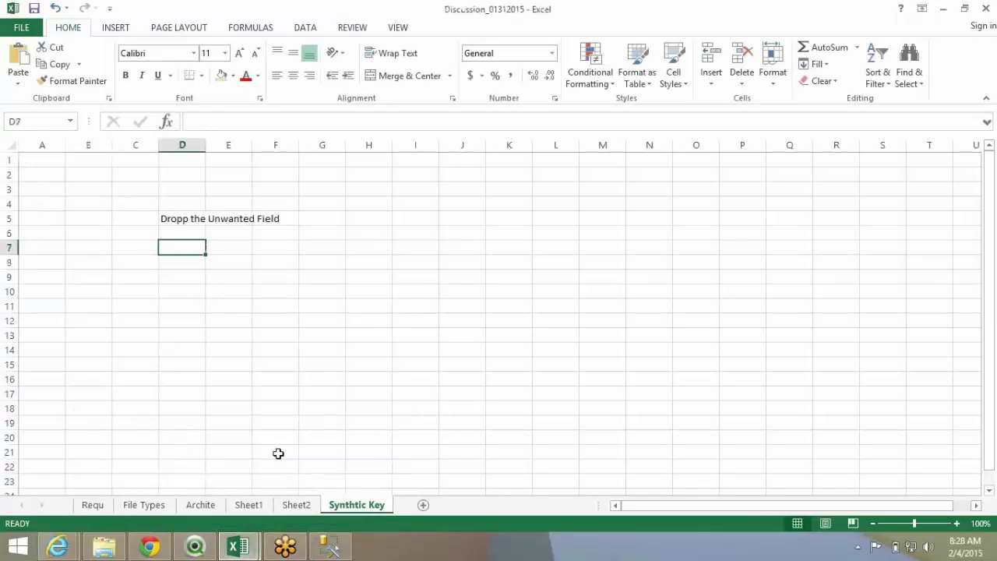
pyautogui.write('Rename the un')
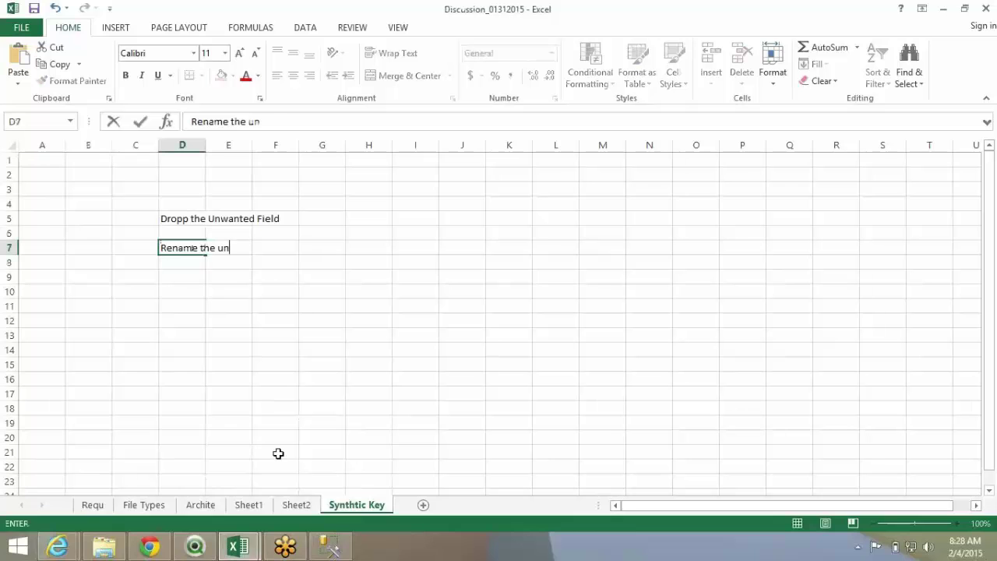
pyautogui.write('wanted Fuel')
pyautogui.press('BackSpace')
pyautogui.press('BackSpace')
pyautogui.press('BackSpace')
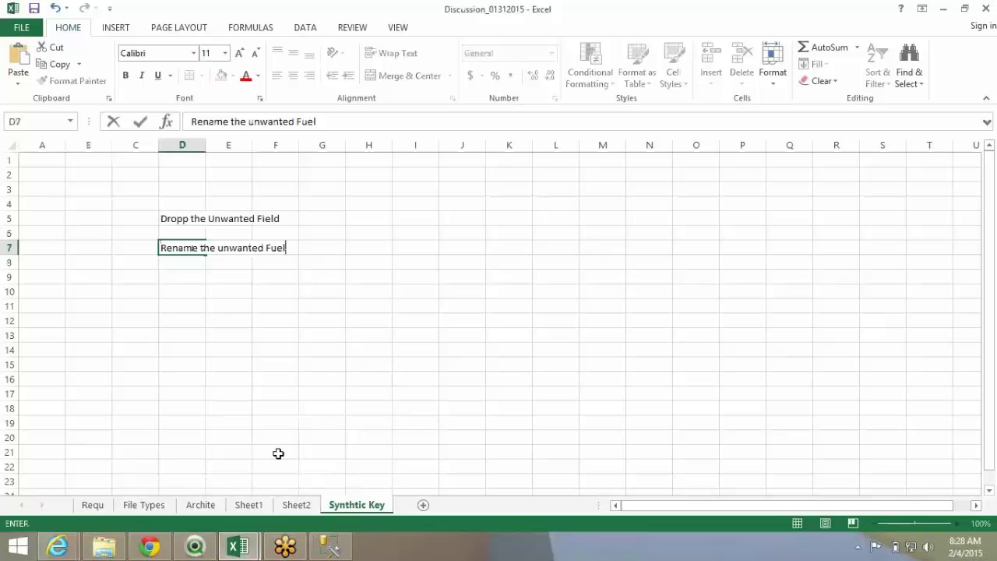
pyautogui.write('ields')
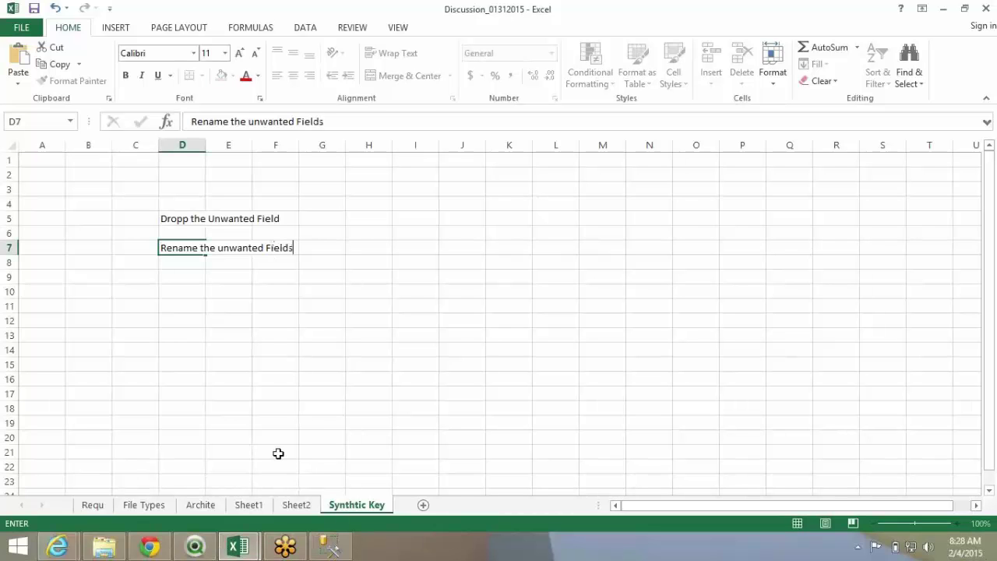
pyautogui.press('Return')
pyautogui.press('Return')
pyautogui.press('Return')
# - Note 'Composite' in cell D9, then return to QlikView's script editor
pyautogui.press('Up')
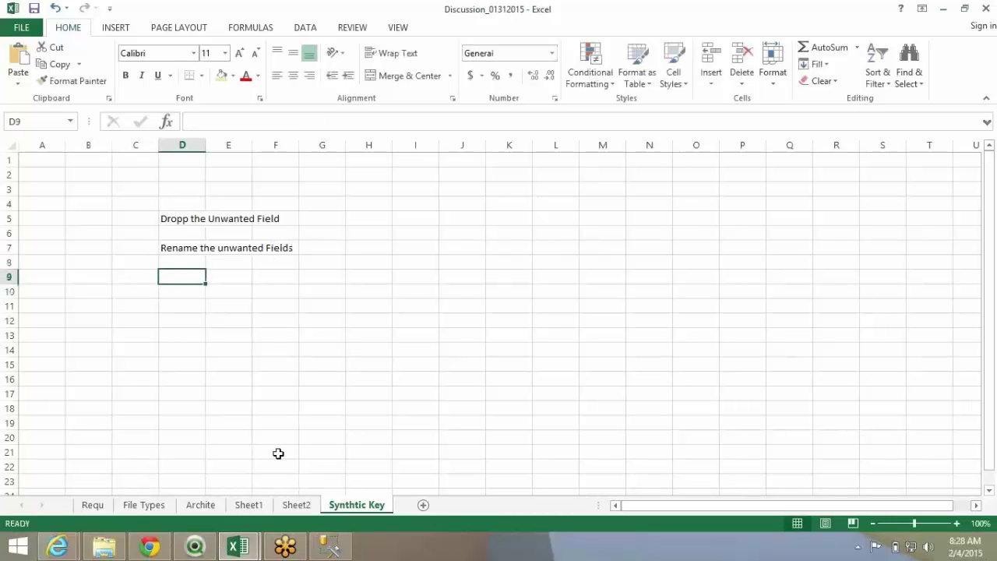
pyautogui.write('Composite')
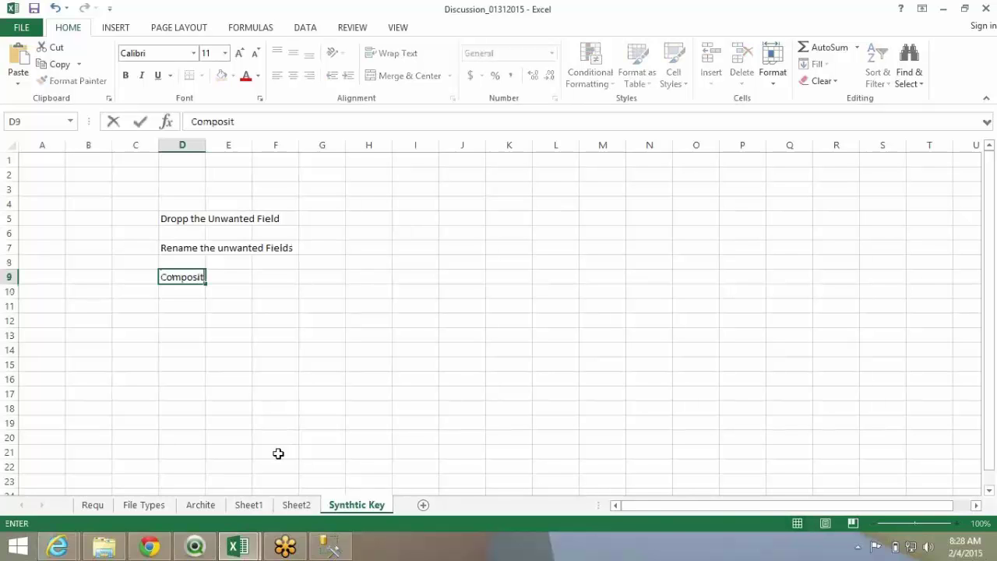
pyautogui.press('Return')
pyautogui.hotkey('alt', 'Tab')
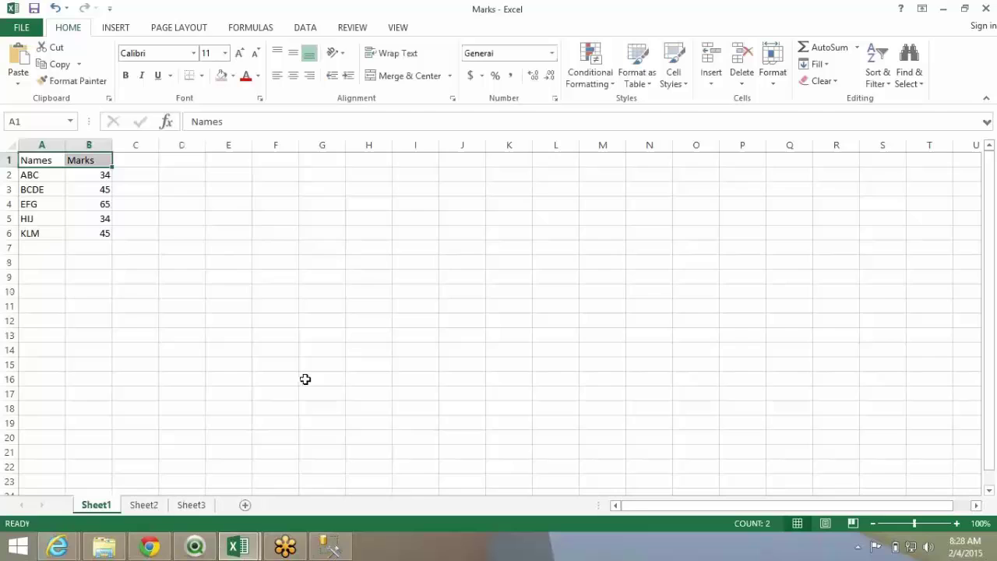
pyautogui.hotkey('alt', 'Tab')
pyautogui.press('Tab')
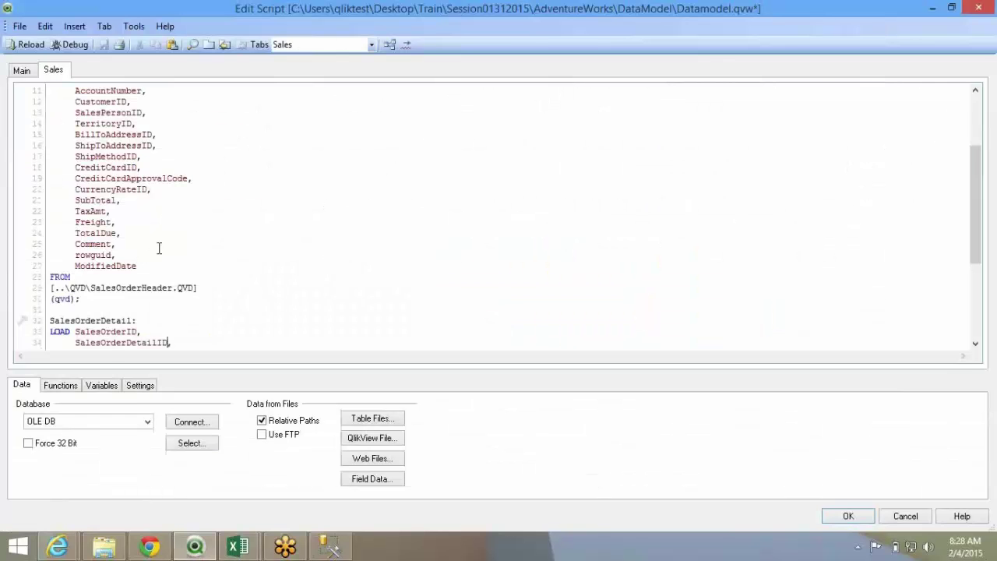
# - Start a key expression after LOAD on line 2 with 'SalesOrderID &'
pyautogui.scroll(4, 159, 248)
pyautogui.doubleClick(106, 102)
pyautogui.hotkey('ctrl', 'c')
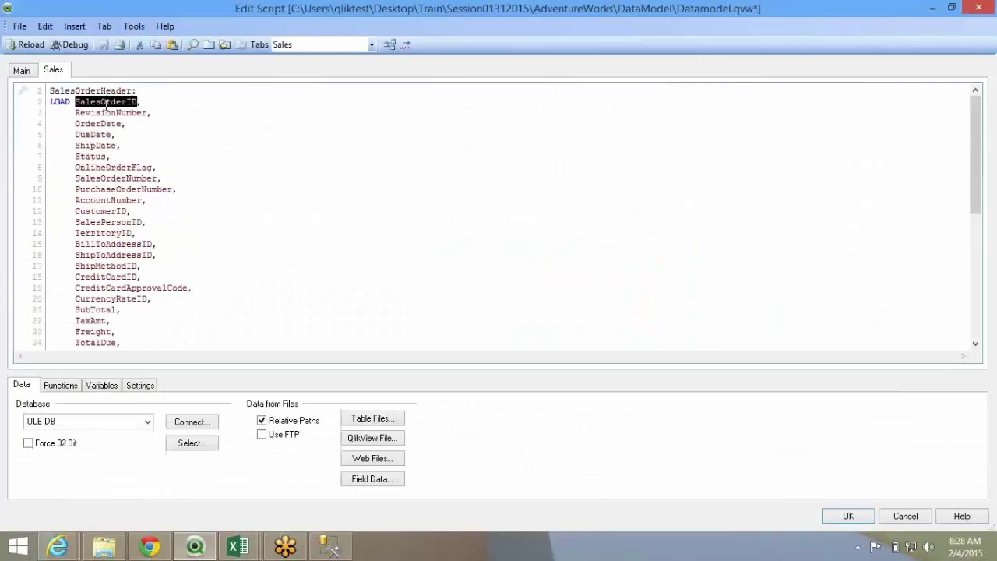
pyautogui.scroll(-4, 129, 304)
pyautogui.scroll(4, 129, 303)
pyautogui.click(109, 187)
pyautogui.press('Return')
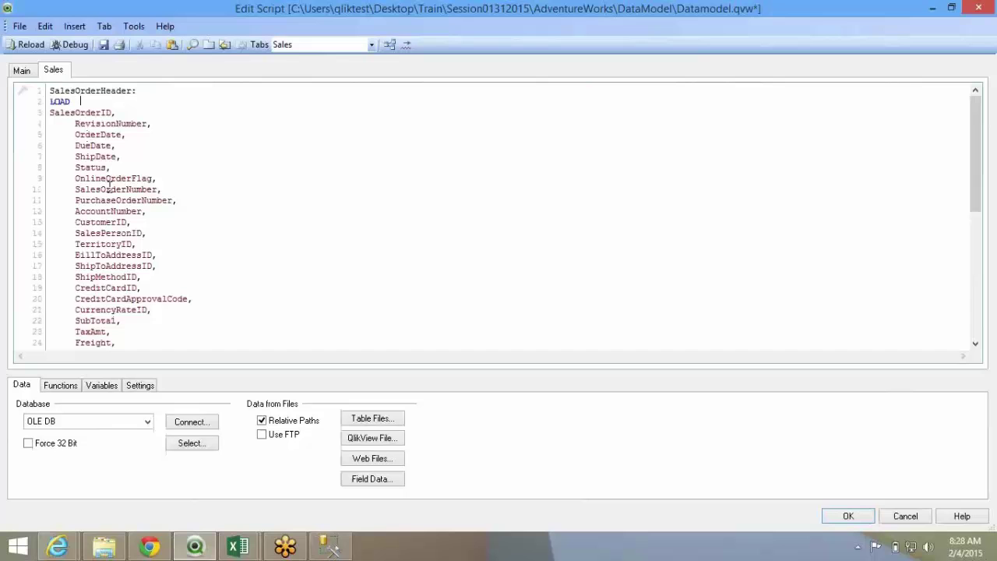
pyautogui.hotkey('ctrl', 'v')
pyautogui.write('&')
# - Complete it as 'SalesOrderID & rowguid & ModifiedDate as %Key,' and select the expression for reuse
pyautogui.scroll(-3, 113, 195)
pyautogui.scroll(3, 180, 250)
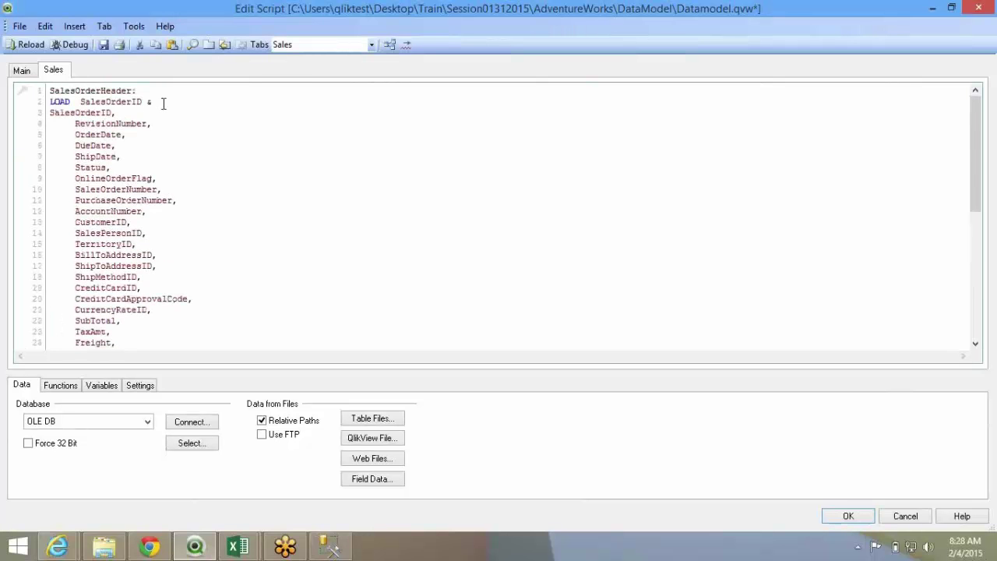
pyautogui.write('rowguid &')
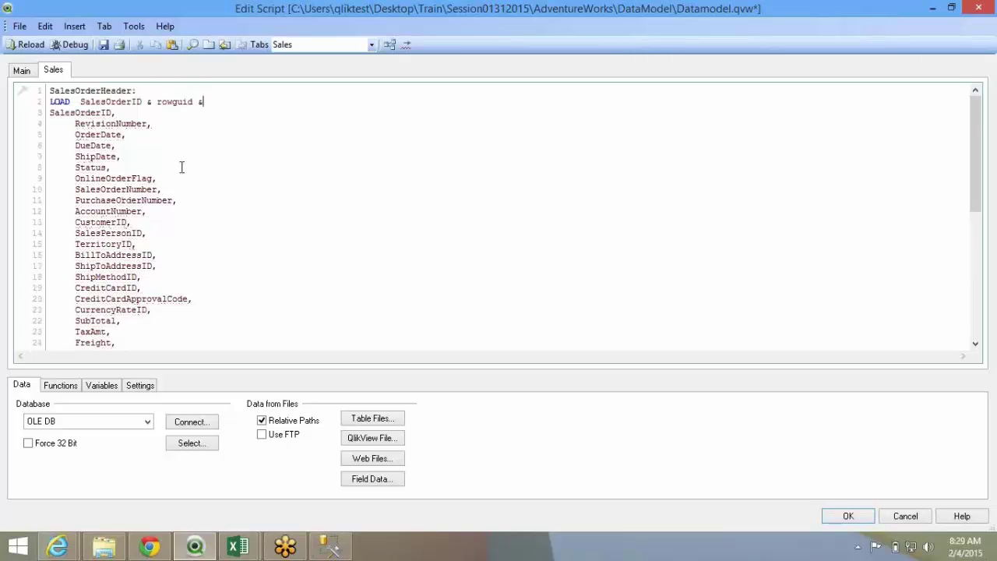
pyautogui.scroll(-4, 166, 195)
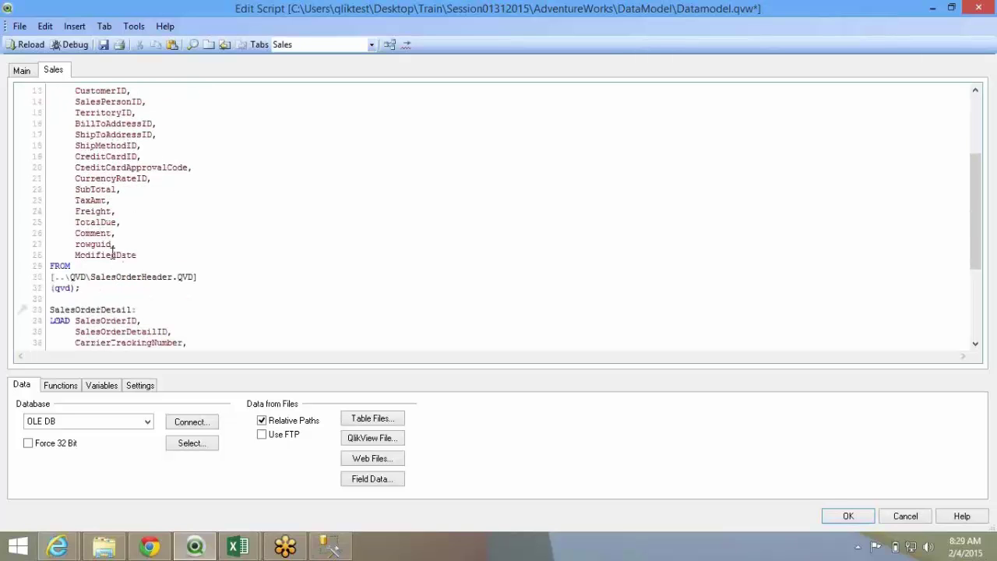
pyautogui.doubleClick(113, 255)
pyautogui.hotkey('ctrl', 'c')
pyautogui.scroll(4, 189, 229)
pyautogui.click(215, 102)
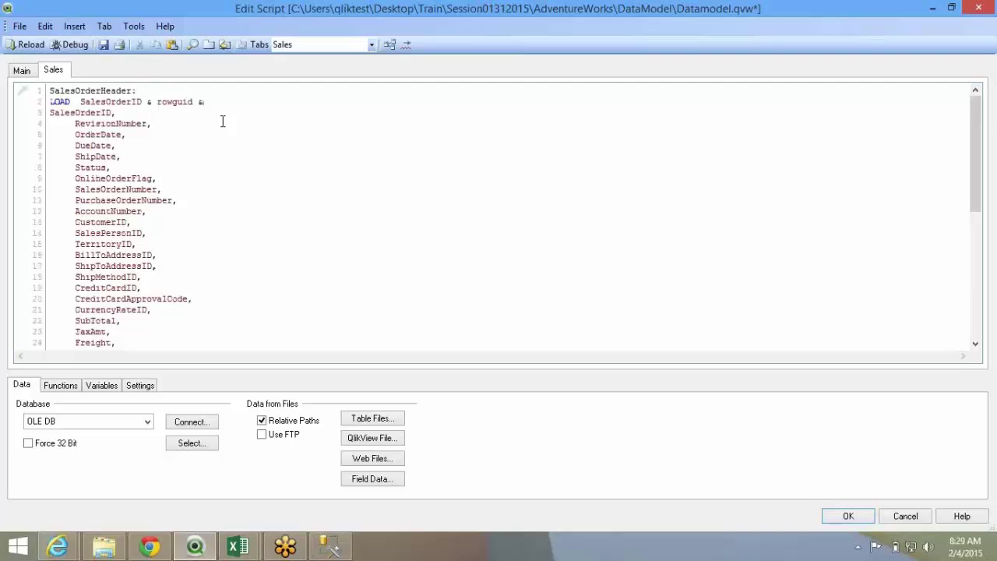
pyautogui.write('&')
pyautogui.hotkey('ctrl', 'v')
pyautogui.write('as %Ke')
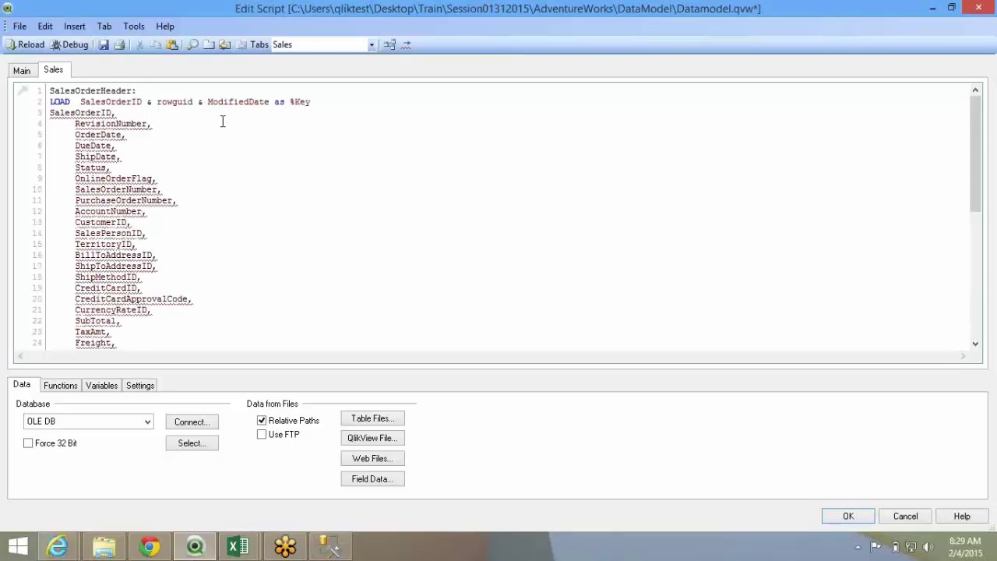
pyautogui.write('y,')
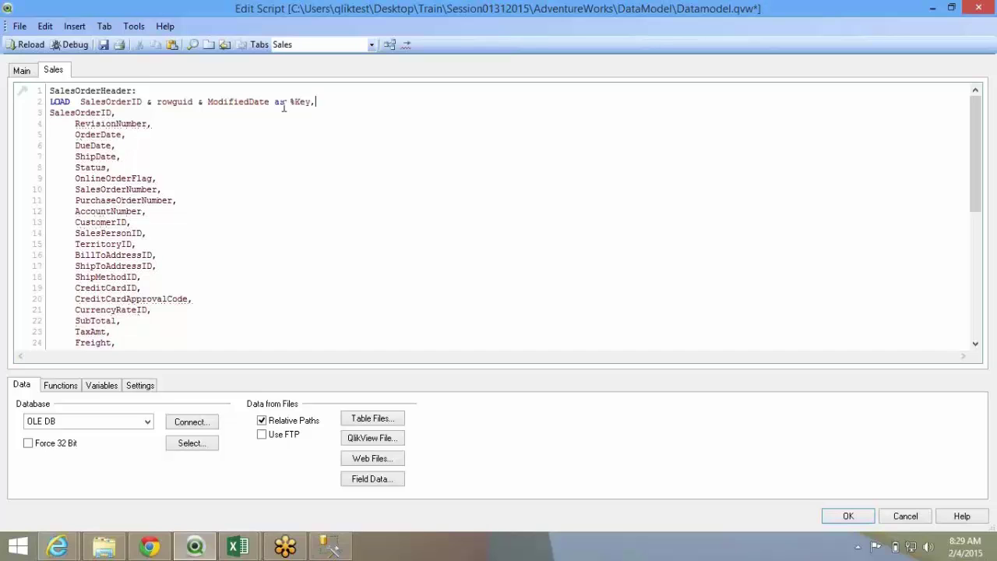
pyautogui.moveTo(285, 102); pyautogui.dragTo(81, 102)
pyautogui.hotkey('ctrl', 'c')
# - Paste the %Key expression right after LOAD in the SalesOrderDetail load
pyautogui.scroll(-4, 104, 150)
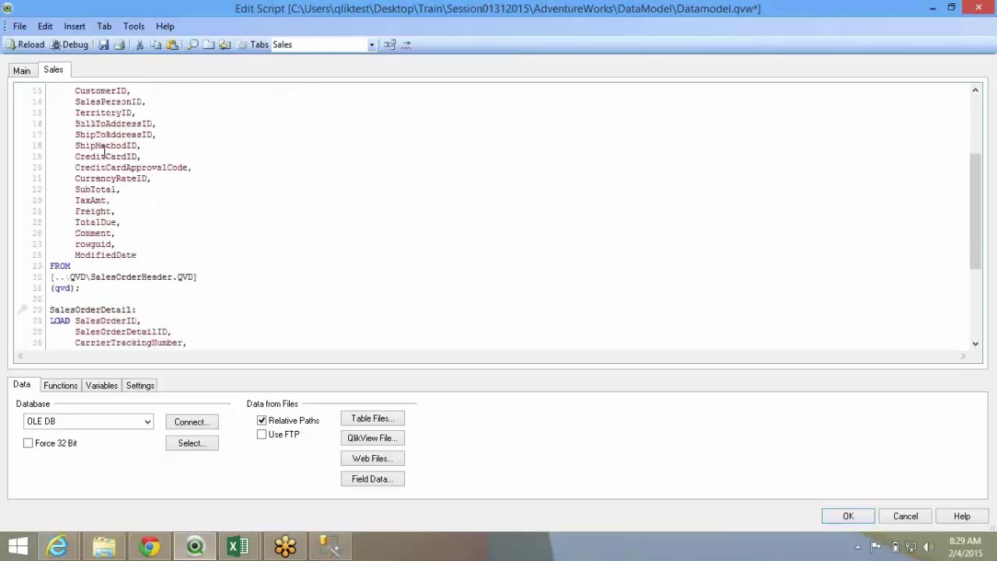
pyautogui.scroll(-4, 103, 150)
pyautogui.click(76, 167)
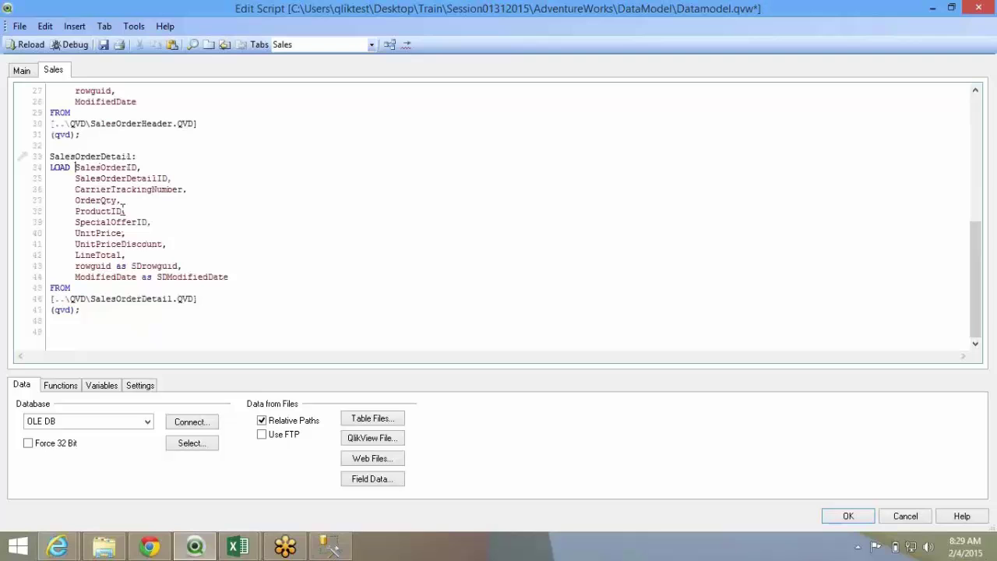
pyautogui.press('Return')
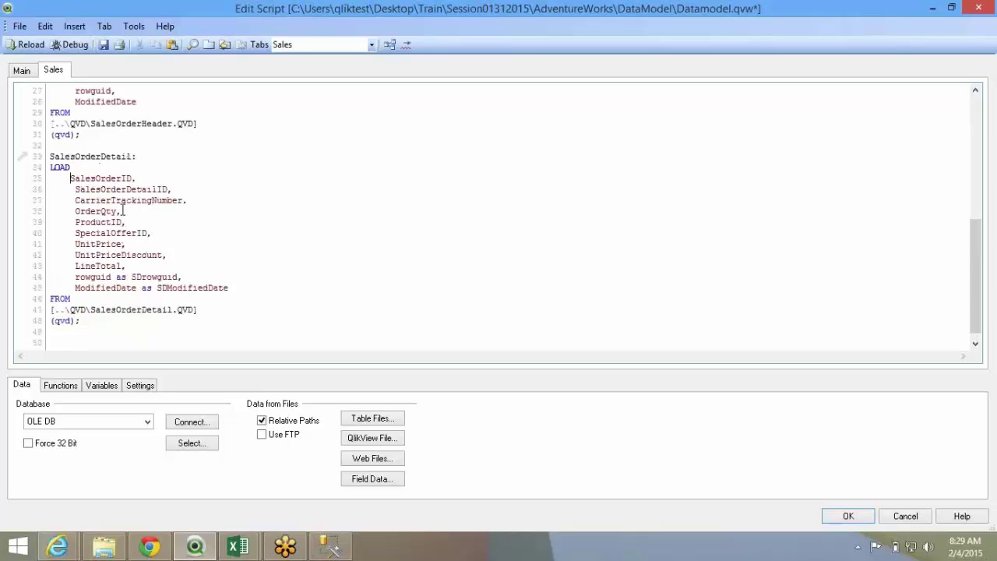
pyautogui.hotkey('ctrl', 'v')
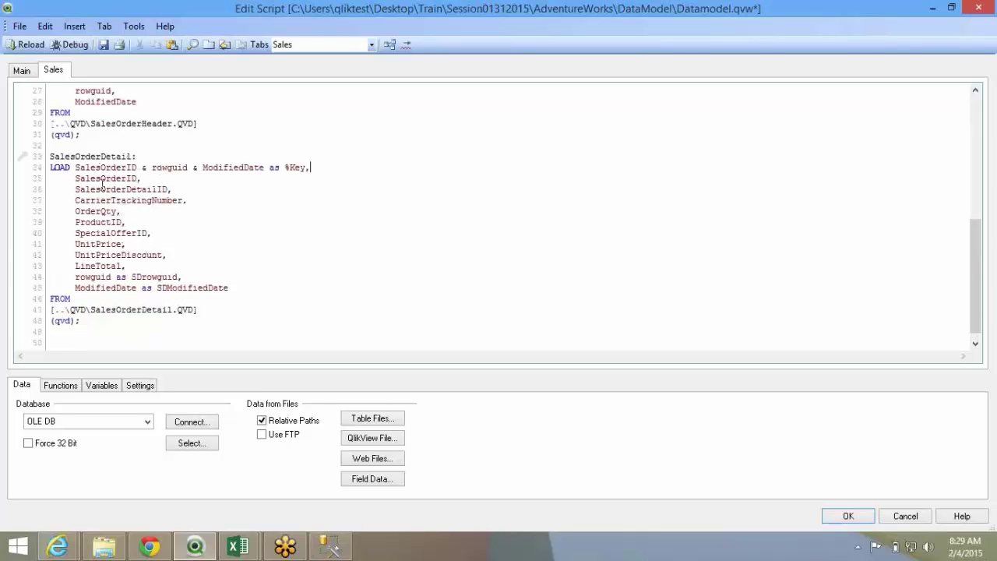
# - Alias SalesOrderID as SalesOrderID_SD in the detail load and save the script
pyautogui.doubleClick(119, 180)
pyautogui.hotkey('ctrl', 'c')
pyautogui.press('Right')
pyautogui.write('as')
pyautogui.hotkey('ctrl', 'v')
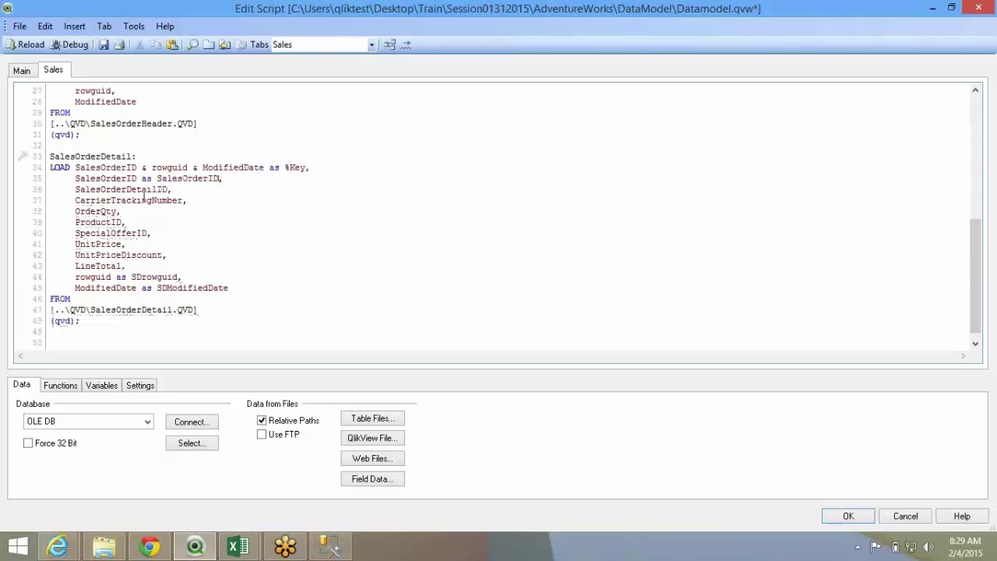
pyautogui.write('_SD')
pyautogui.click(257, 167)
pyautogui.click(103, 44)
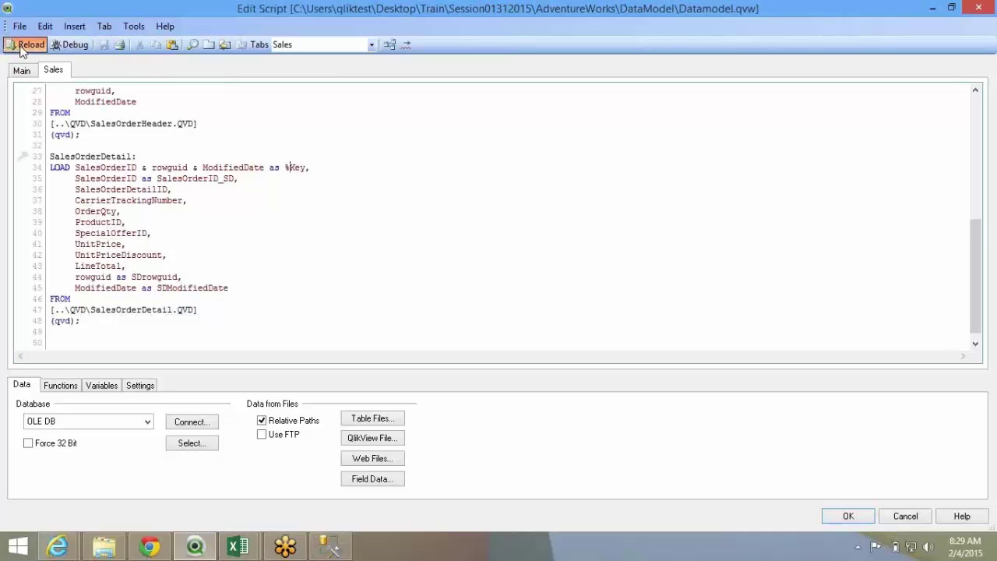
# - Reload with the new script and inspect the table structure
pyautogui.click(22, 46)
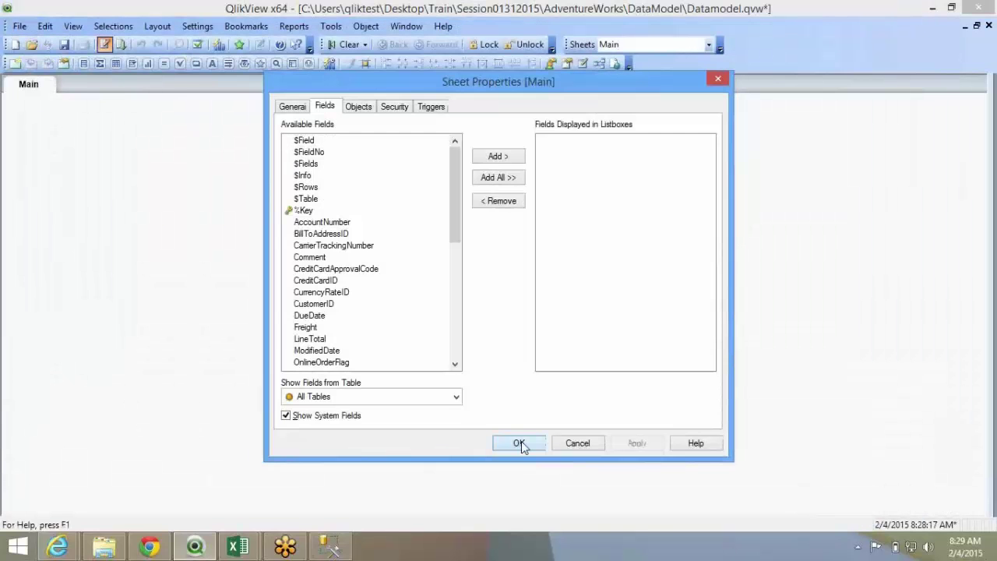
pyautogui.click(519, 442)
pyautogui.click(598, 63)
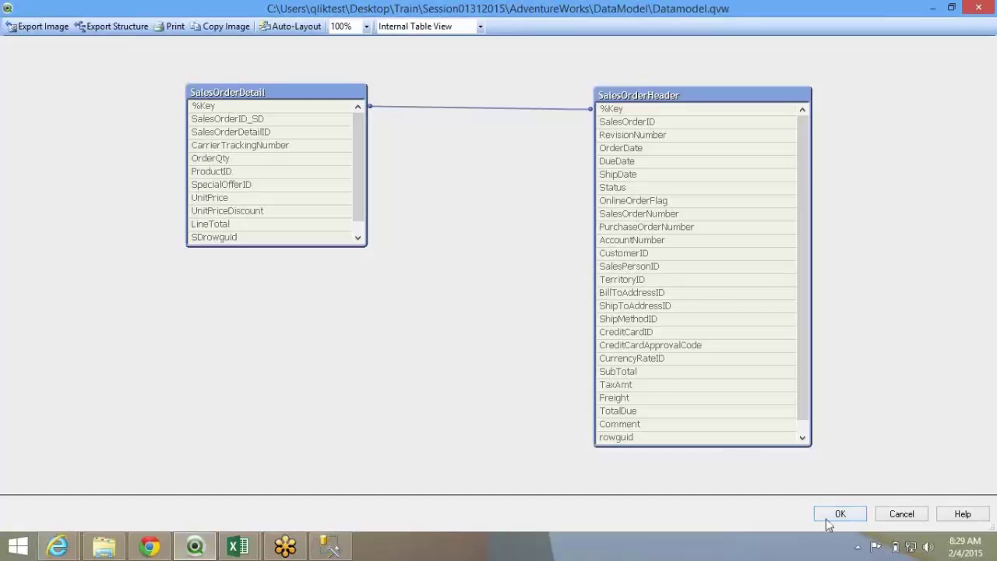
pyautogui.click(826, 518)
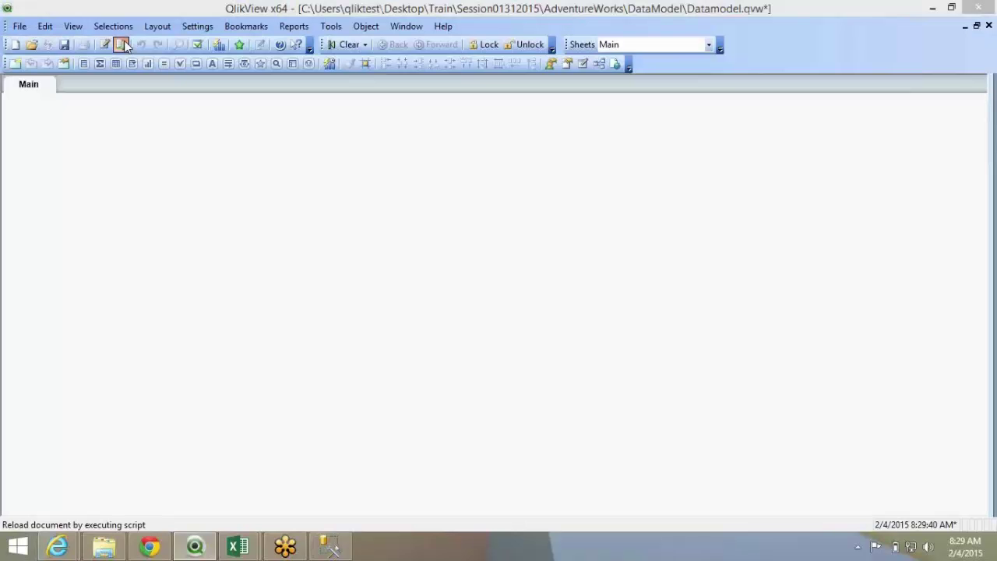
# - Reload again and enlarge the table boxes to confirm the single %Key link
pyautogui.click(122, 44)
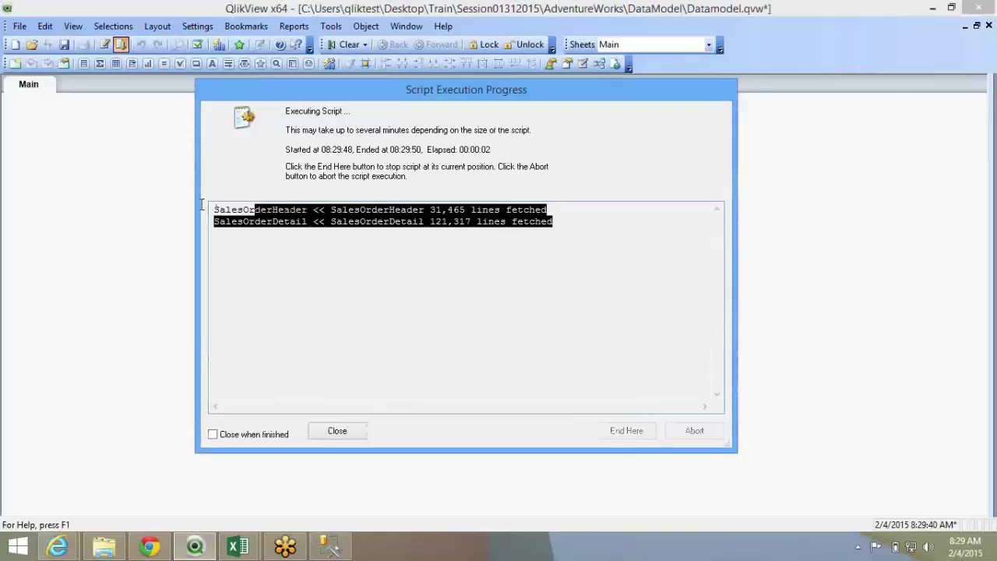
pyautogui.click(351, 436)
pyautogui.click(352, 434)
pyautogui.hotkey('ctrl', 't')
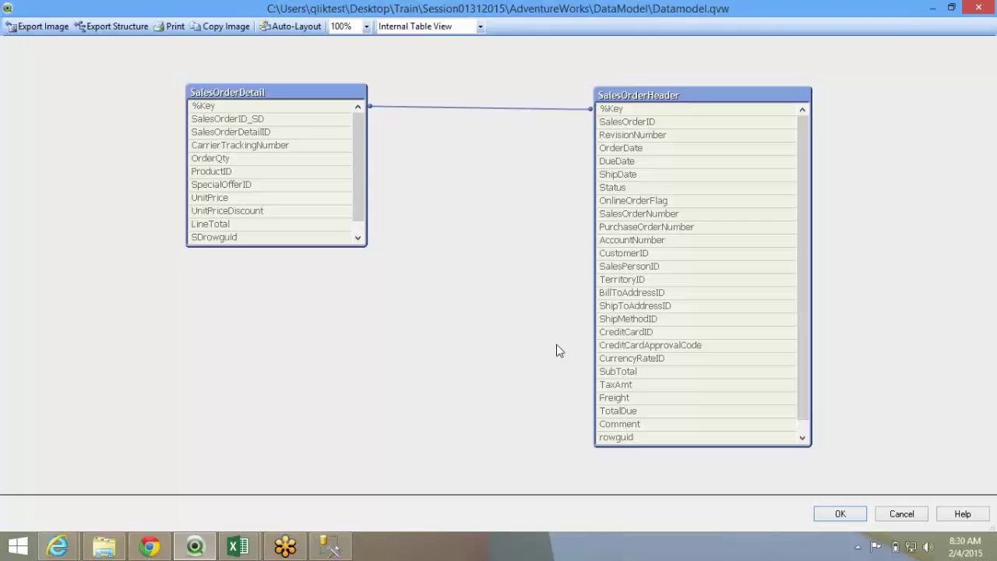
pyautogui.moveTo(323, 246); pyautogui.dragTo(322, 295)
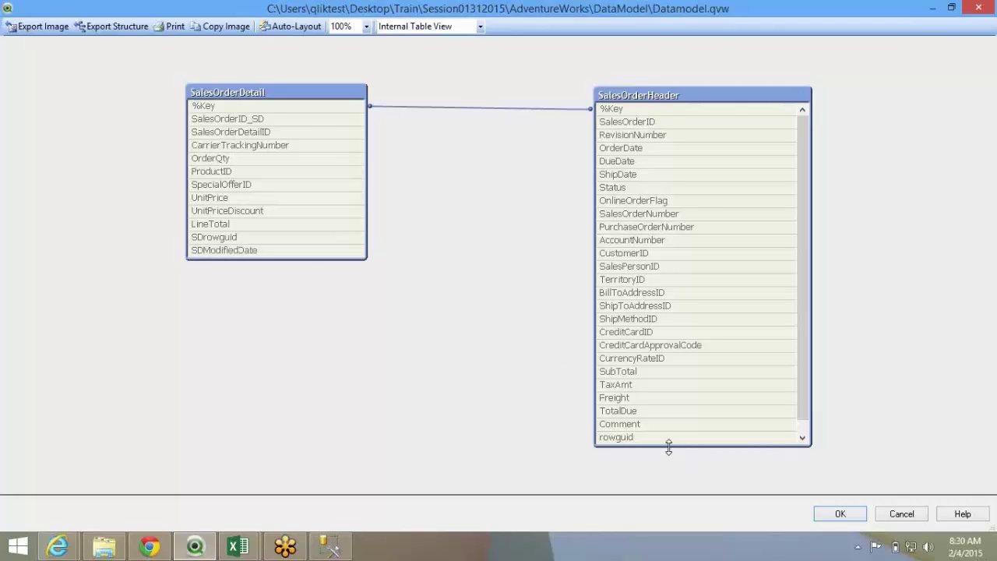
pyautogui.moveTo(669, 445); pyautogui.dragTo(669, 460)
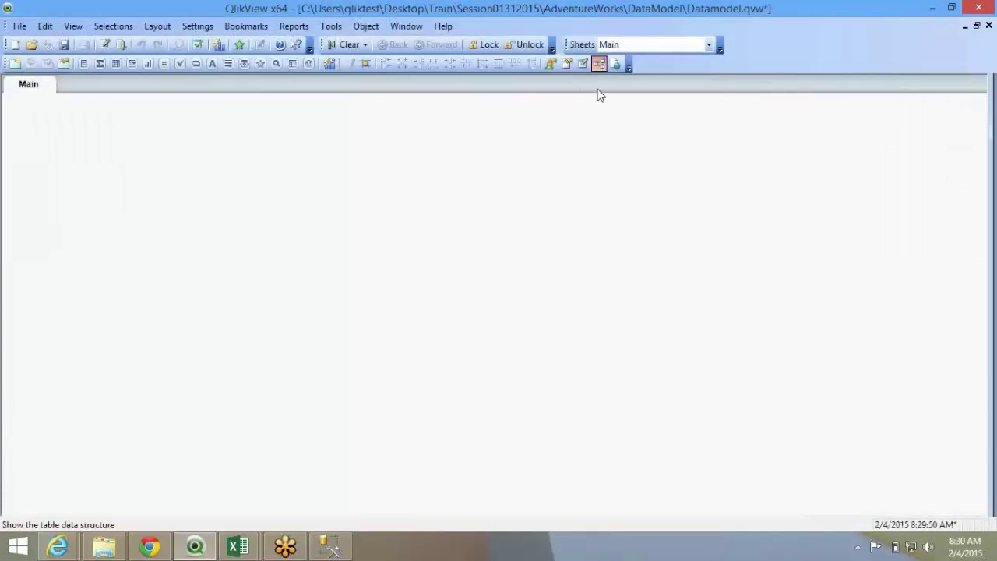
# - Review the %Key link between SalesOrderDetail and SalesOrderHeader in the Table Viewer, then close it
pyautogui.click(596, 62)
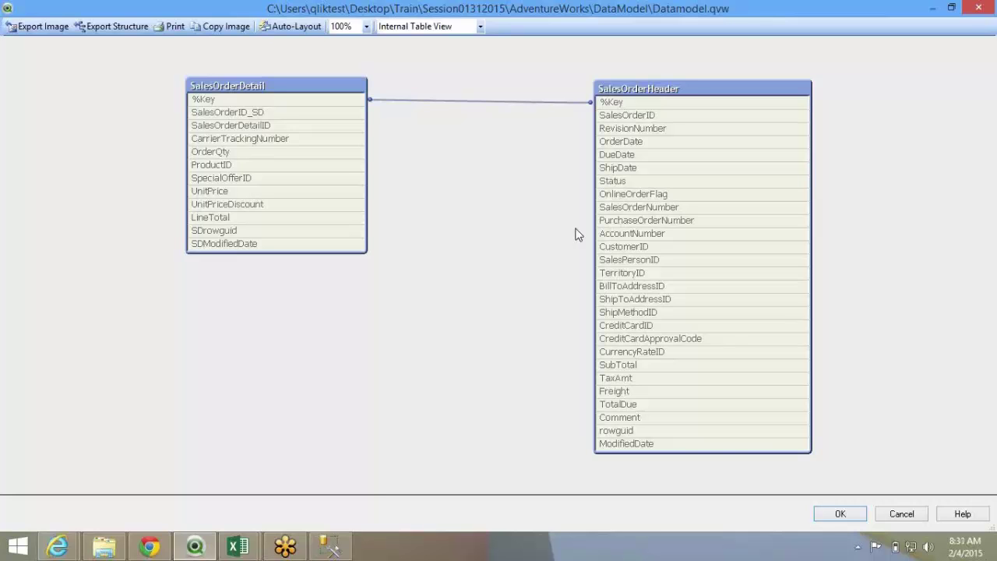
pyautogui.press('Escape')
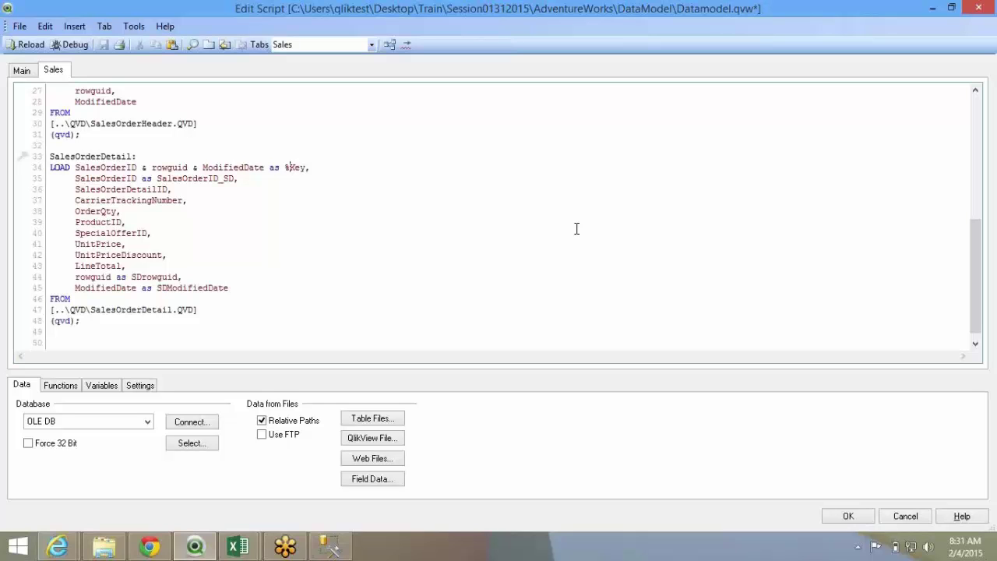
# - Browse to the AdventureWorks QVD folder in File Explorer and select Automotive_industry.QVD
pyautogui.click(116, 551)
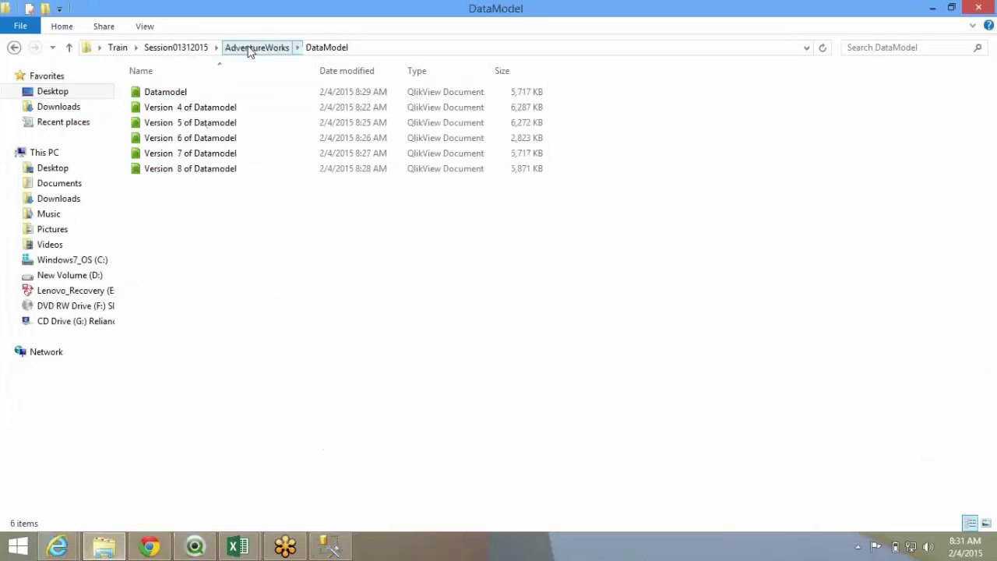
pyautogui.click(249, 47)
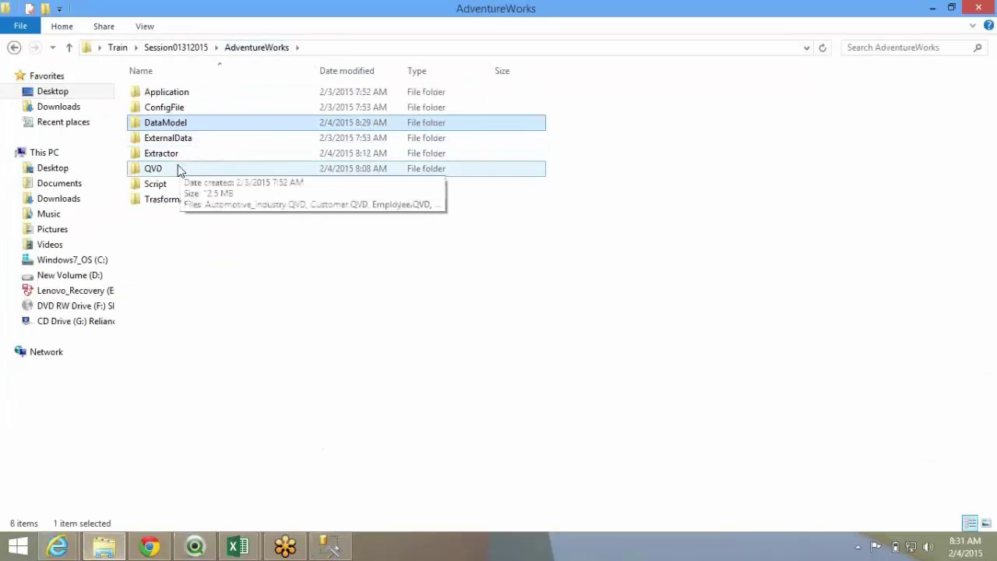
pyautogui.doubleClick(173, 172)
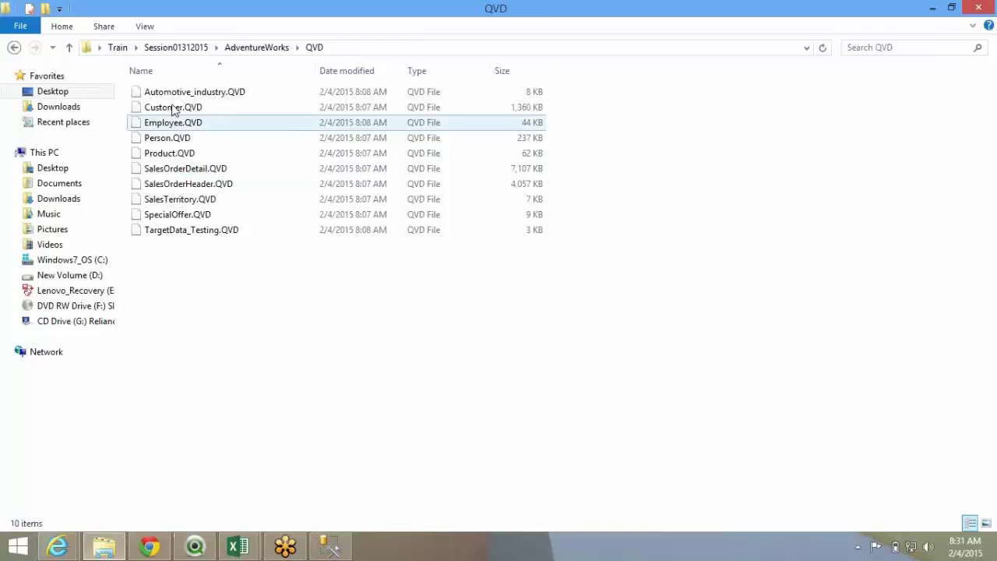
pyautogui.click(172, 93)
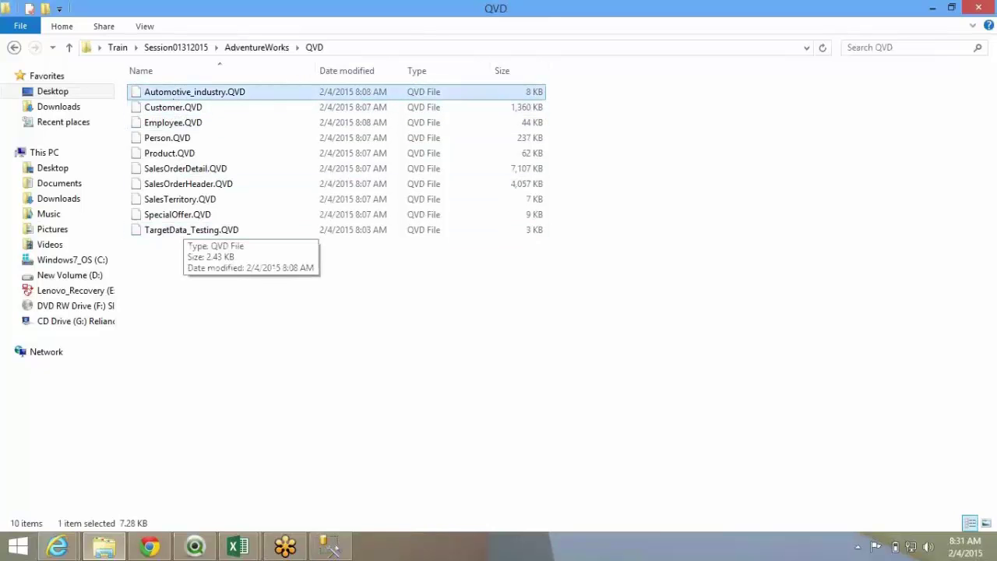
# - Bring QlikView's script editor back and scroll up to the SalesOrderHeader load
pyautogui.click(195, 546)
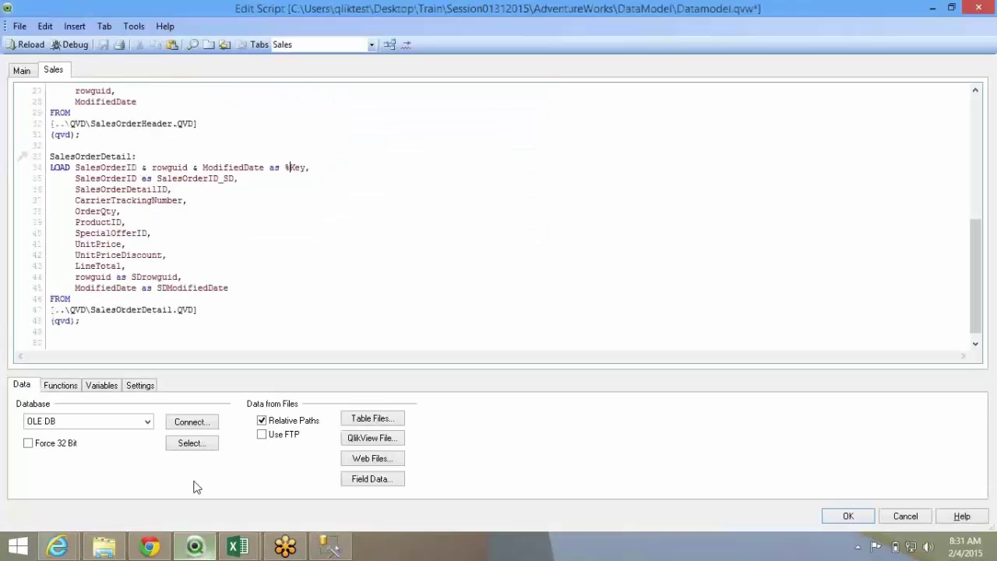
pyautogui.scroll(9, 209, 206)
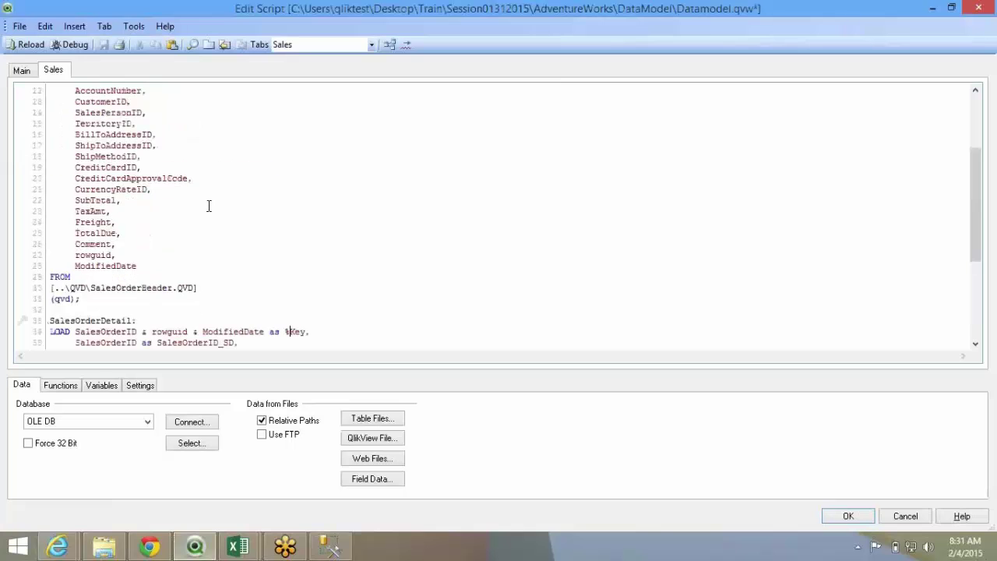